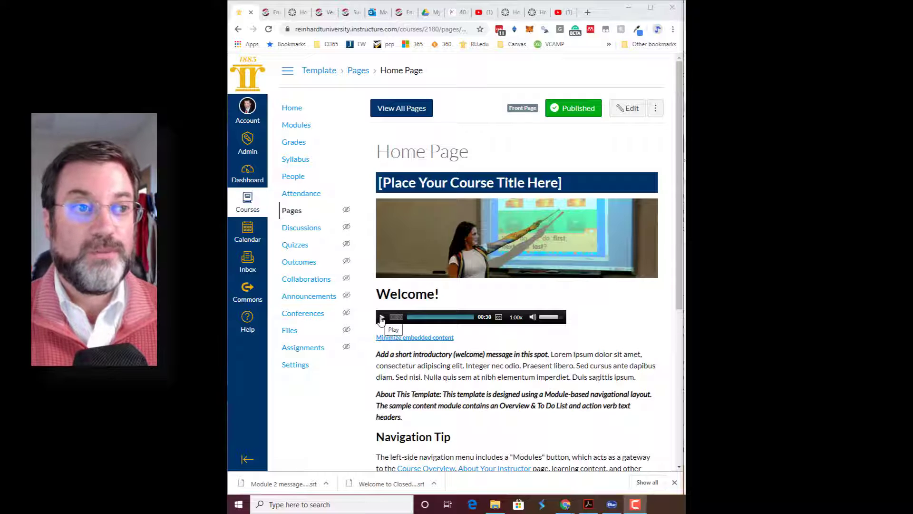
# Step: Play the embedded welcome audio on the course home page
pyautogui.click(381, 318)
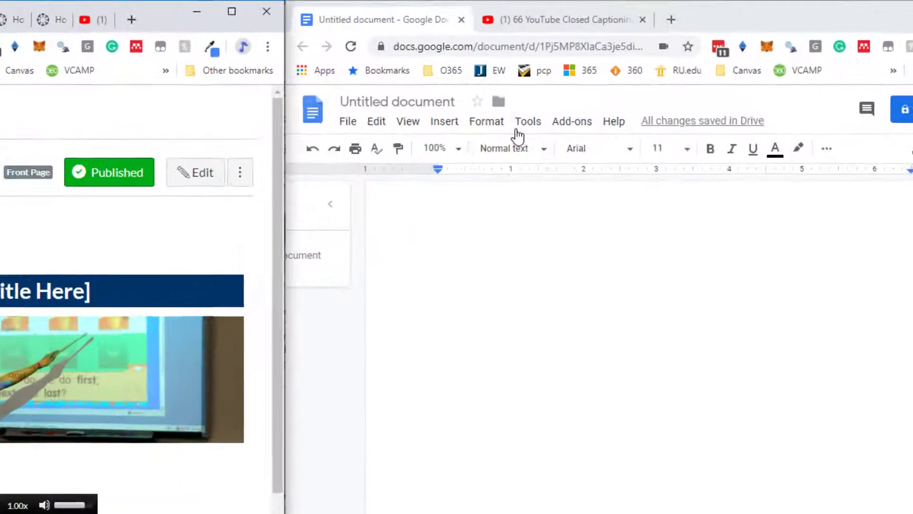
# Step: Switch to the blank Google Docs document and open its voice typing tool
pyautogui.click(663, 78)
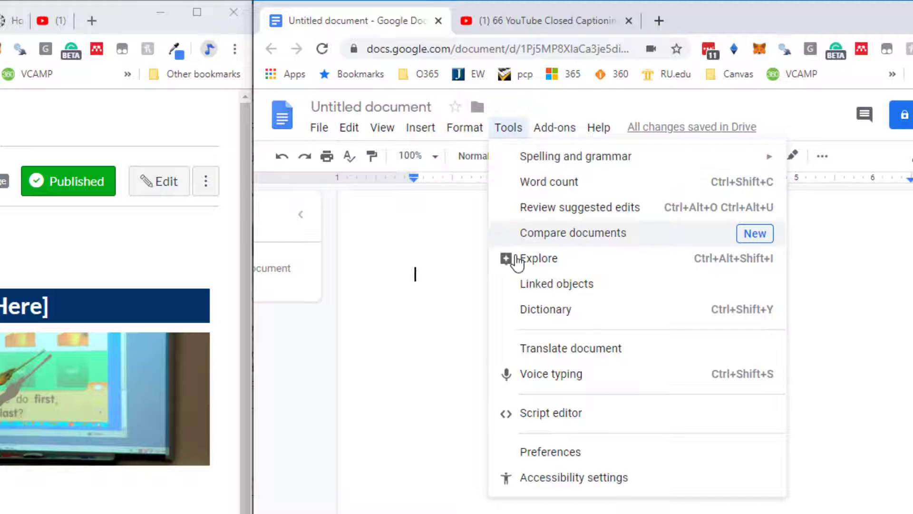
pyautogui.click(533, 376)
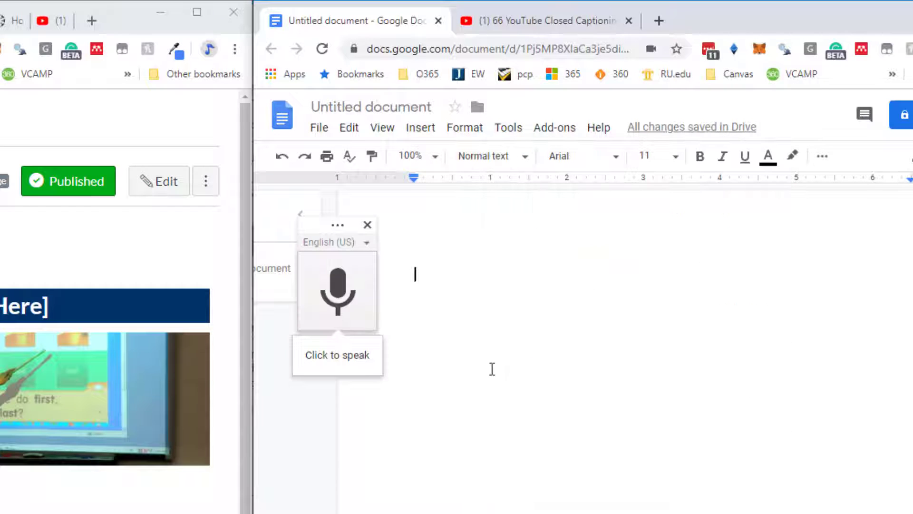
# Step: Dictate a short test passage with voice typing, stop the dictation, and delete the passage
pyautogui.click(344, 301)
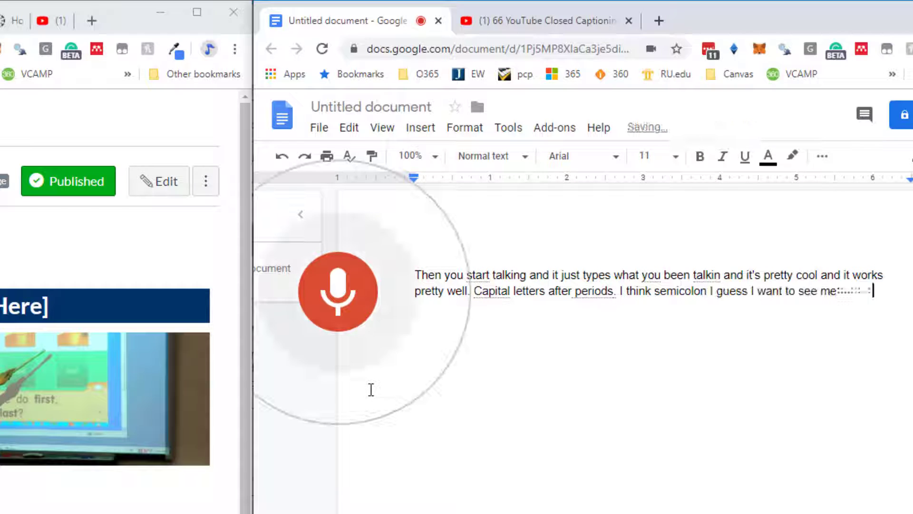
pyautogui.click(350, 315)
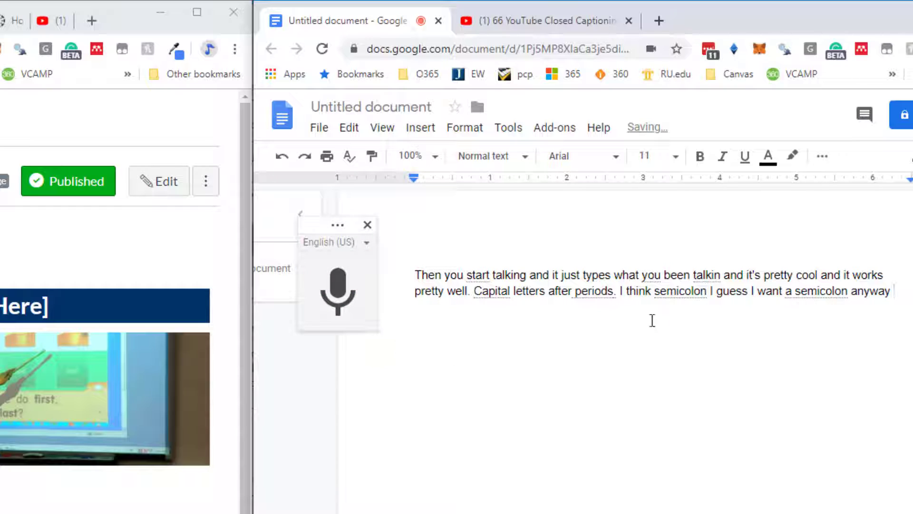
pyautogui.moveTo(893, 290); pyautogui.dragTo(404, 253)
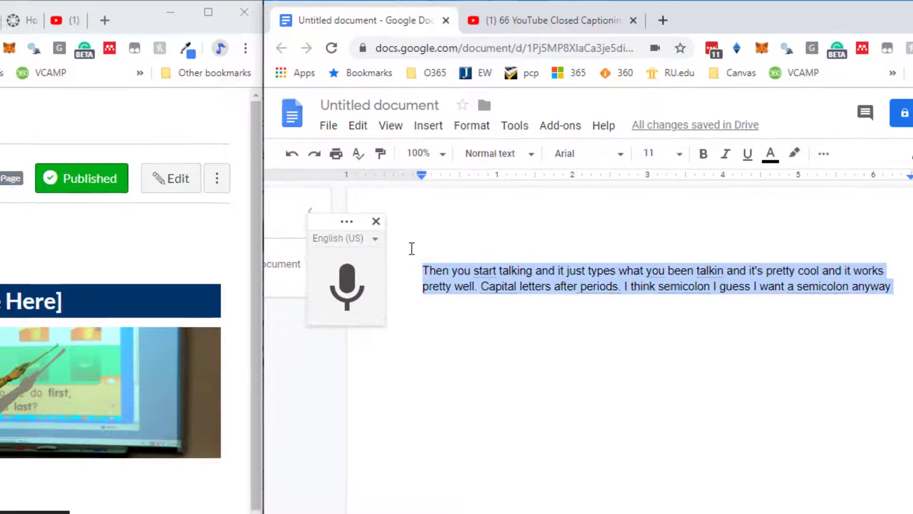
pyautogui.press('BackSpace')
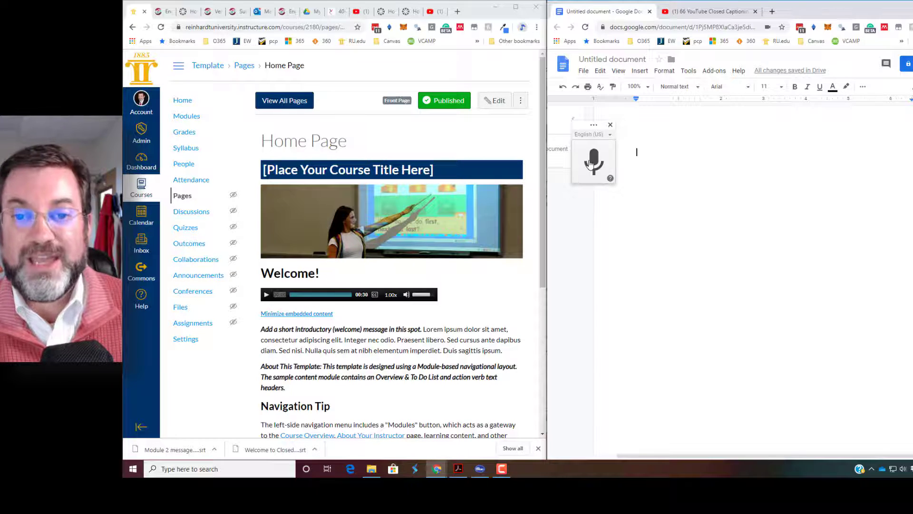
# Step: Transcribe the home page's welcome audio into the document by playing it while voice typing listens, ending the dictation when the audio finishes
pyautogui.click(265, 296)
pyautogui.click(594, 160)
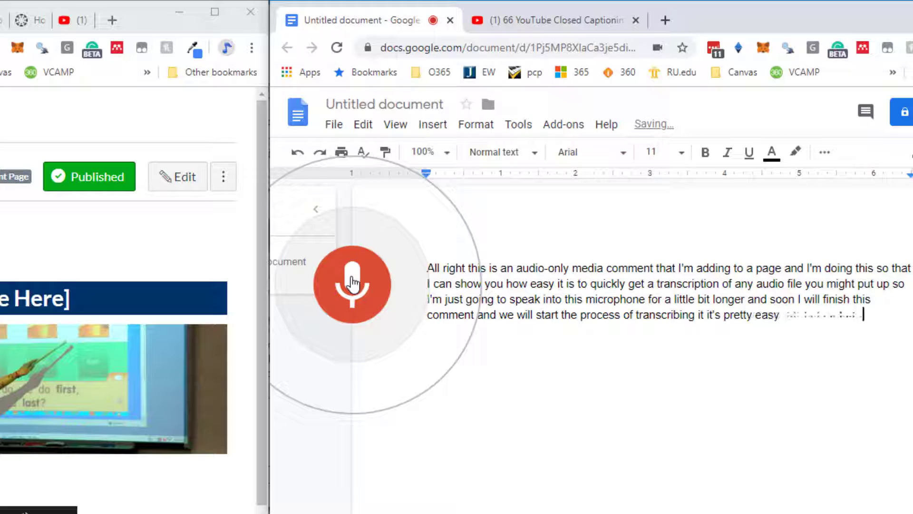
pyautogui.click(352, 284)
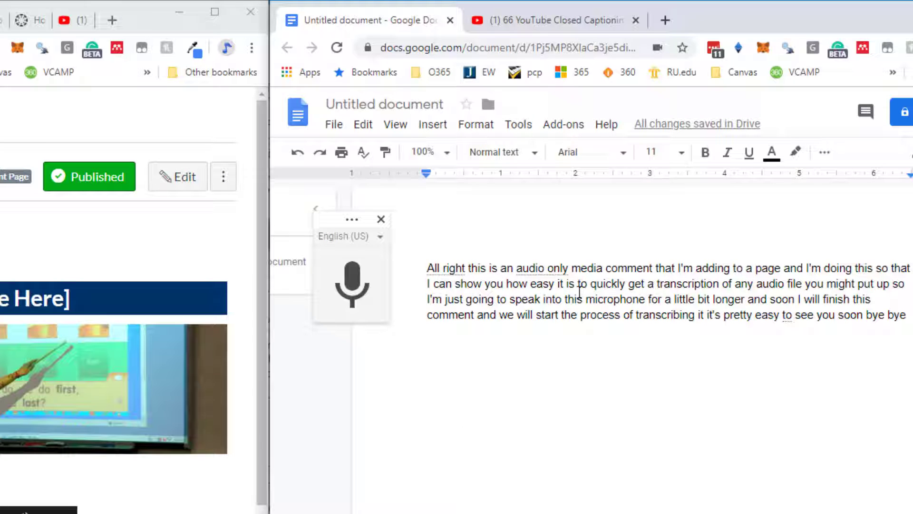
# Step: Correct the transcript's opening to read "All right. This is an audio-only media comment"
pyautogui.click(466, 269)
pyautogui.write(',')
pyautogui.press('Right')
pyautogui.press('Delete')
pyautogui.write('TT')
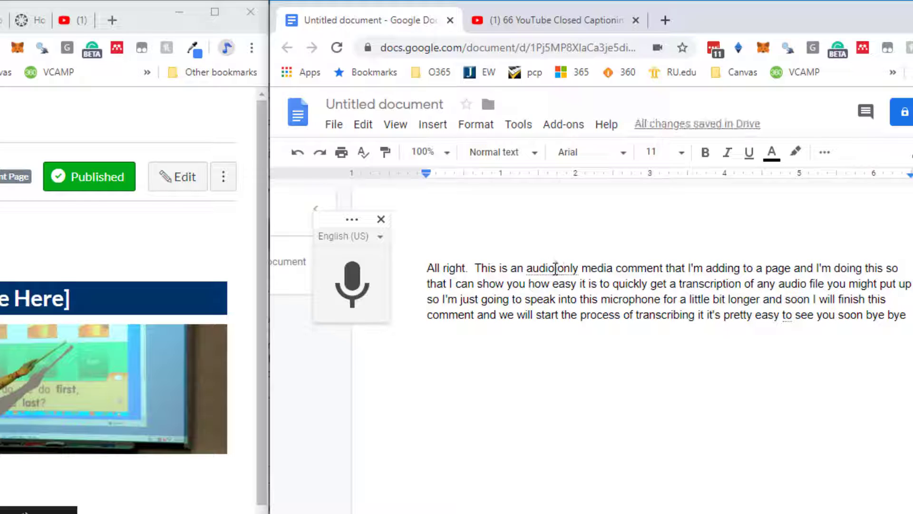
pyautogui.click(555, 268)
pyautogui.press('BackSpace')
pyautogui.write('-')
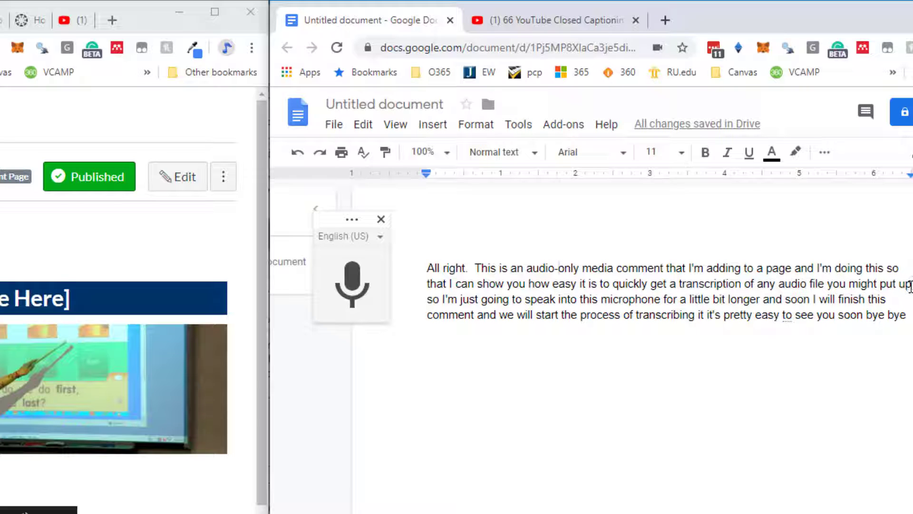
# Step: End the sentence after "you might put up" with a period and start the following one with "So,"
pyautogui.click(910, 285)
pyautogui.write('.')
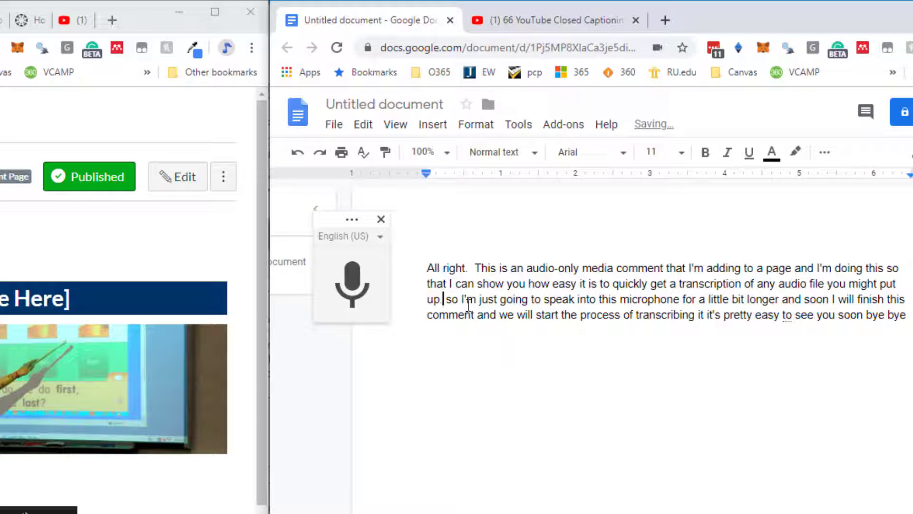
pyautogui.moveTo(453, 298); pyautogui.dragTo(443, 299)
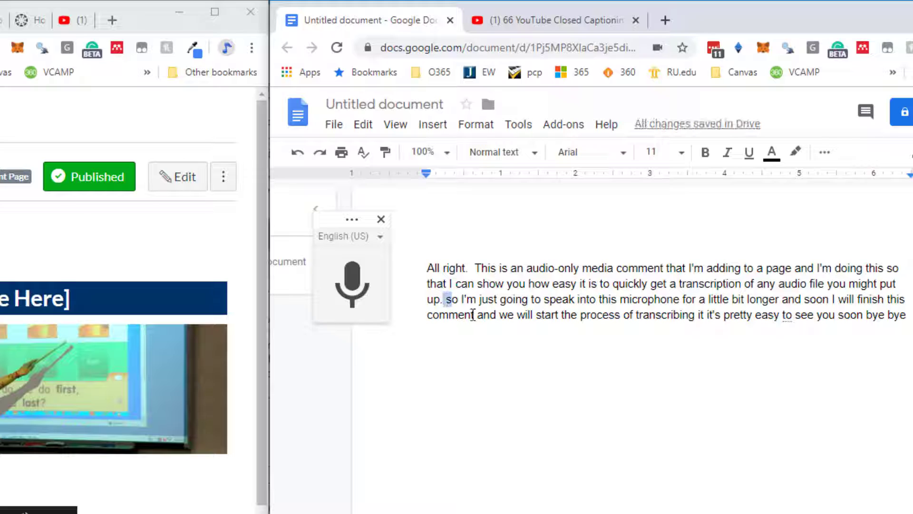
pyautogui.write('So')
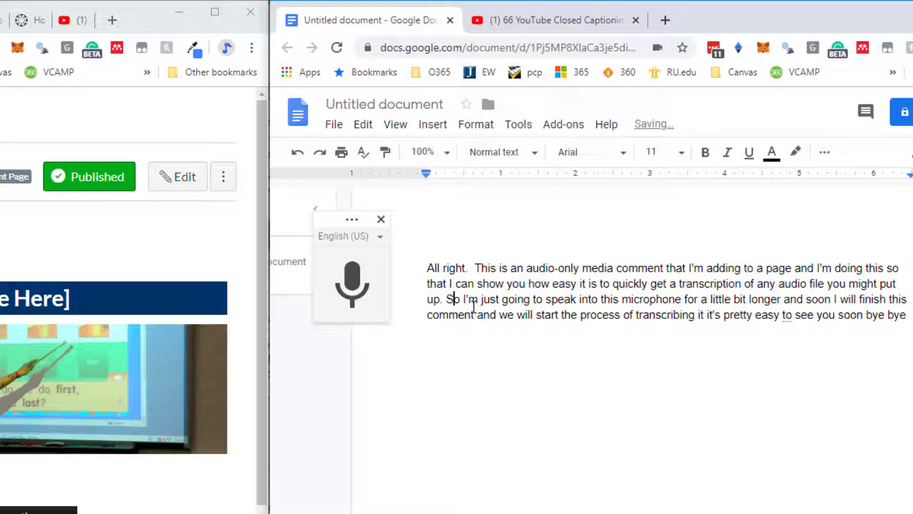
pyautogui.write(',')
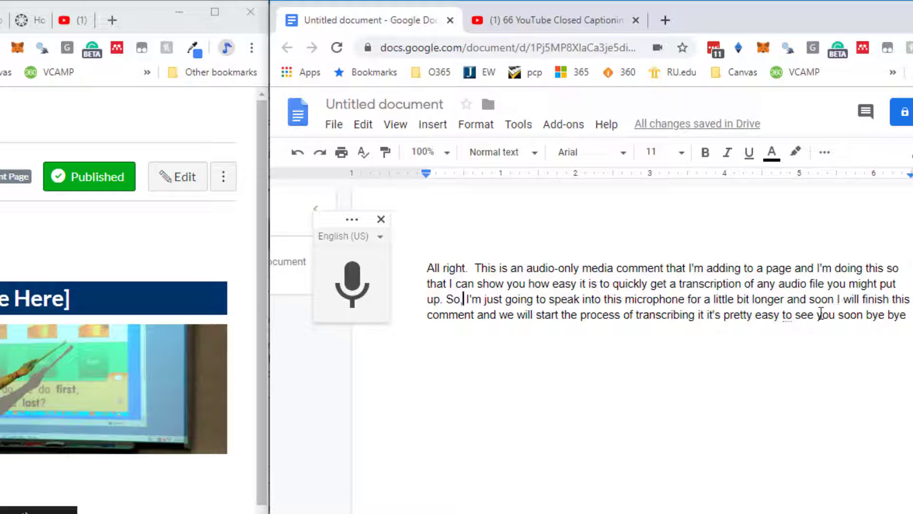
# Step: Split the run-on after "transcribing it" with a period and capitalize "It's" in "It's pretty easy"
pyautogui.click(704, 315)
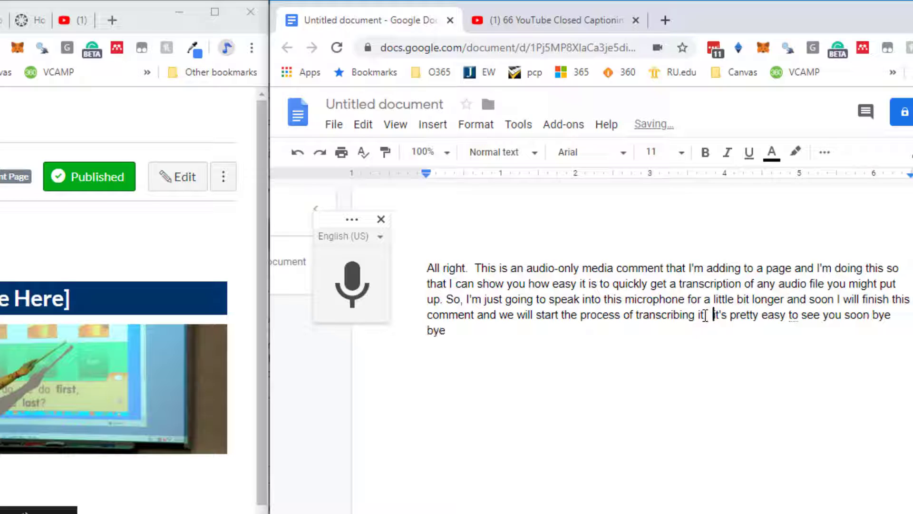
pyautogui.click(703, 315)
pyautogui.write('.')
pyautogui.click(715, 314)
pyautogui.press('BackSpace')
pyautogui.write('I')
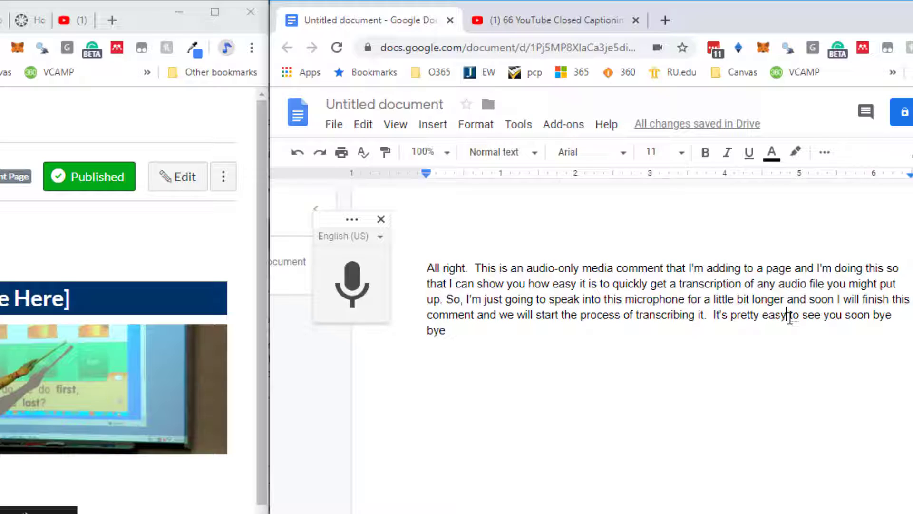
# Step: Correct "easy to see you soon" in the transcript to read "easy, too. See you soon"
pyautogui.click(789, 315)
pyautogui.write('.')
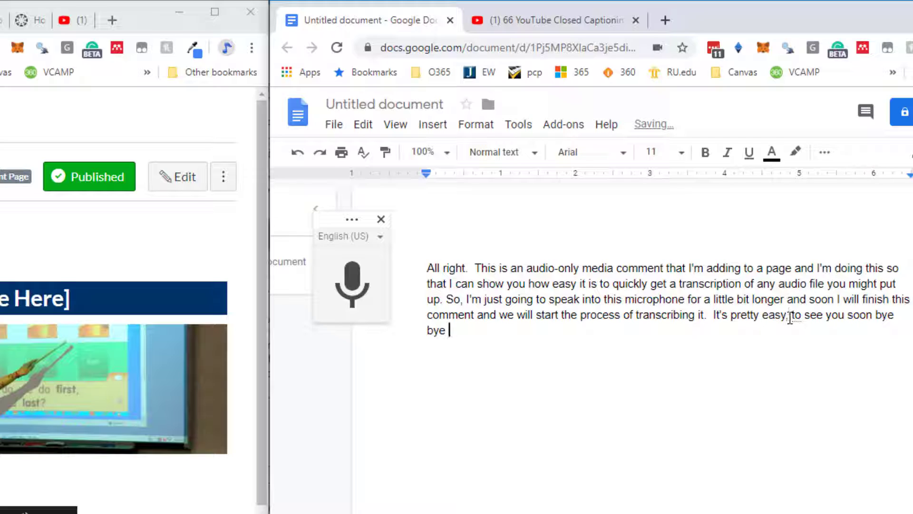
pyautogui.press('Left')
pyautogui.press('Left')
pyautogui.press('Left')
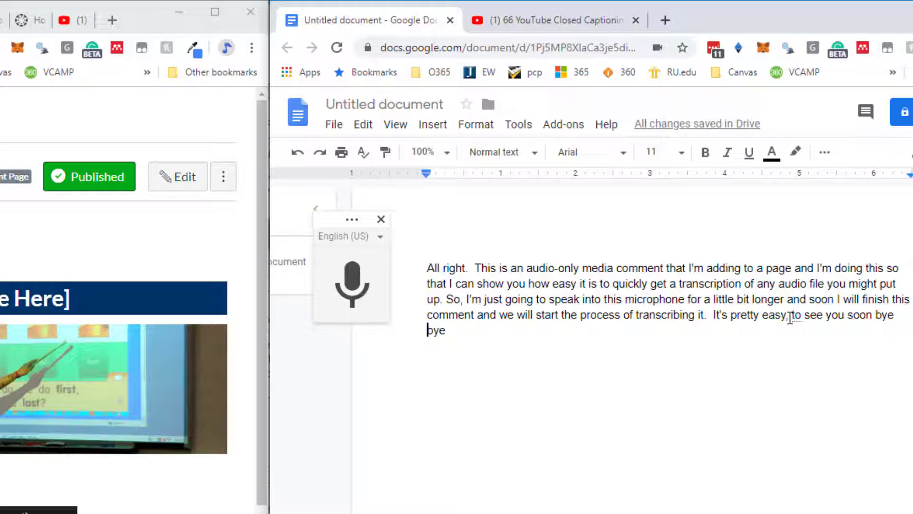
pyautogui.click(802, 316)
pyautogui.write('p')
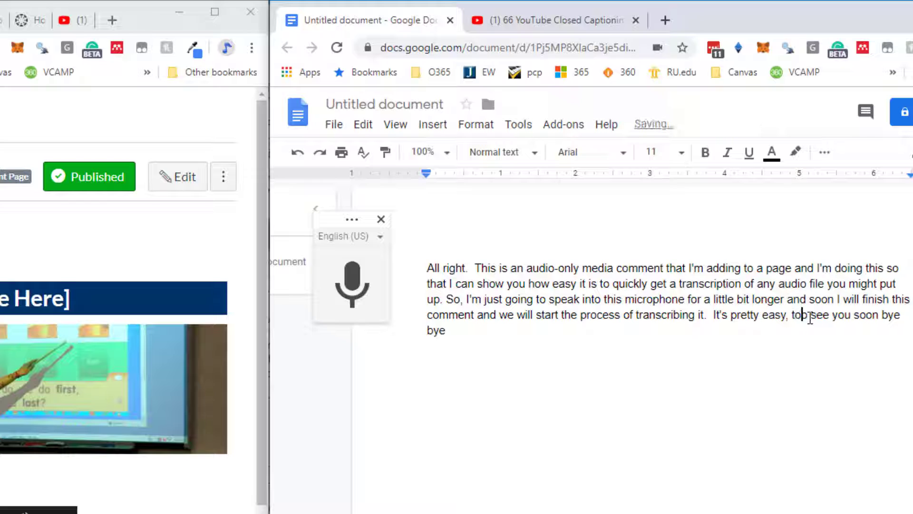
pyautogui.click(810, 317)
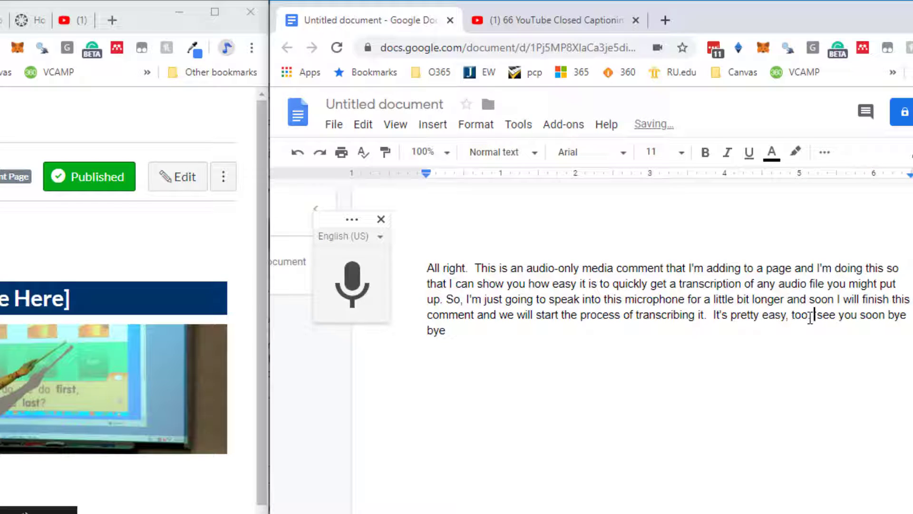
pyautogui.press('Delete')
pyautogui.press('Delete')
pyautogui.press('Delete')
pyautogui.write('S')
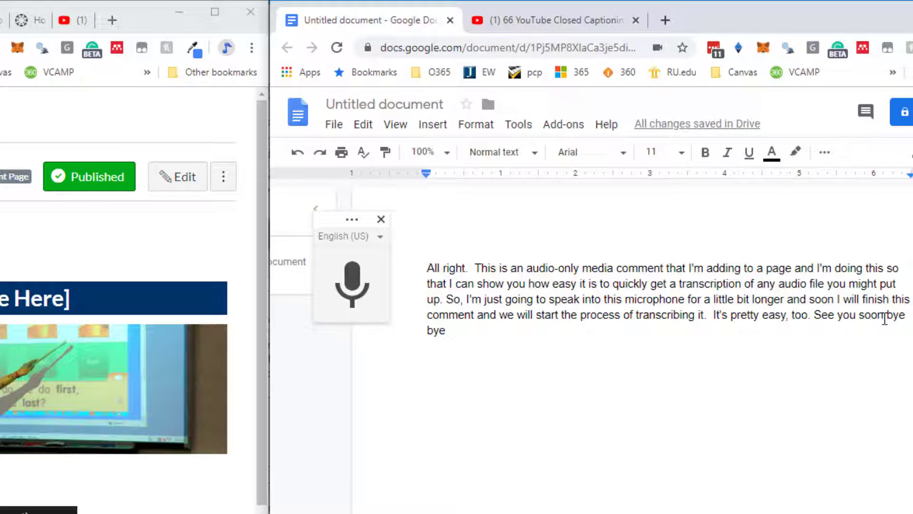
# Step: Put a period after "See you soon" and rewrite the closing words as "Bye-Bye."
pyautogui.click(885, 319)
pyautogui.write('.')
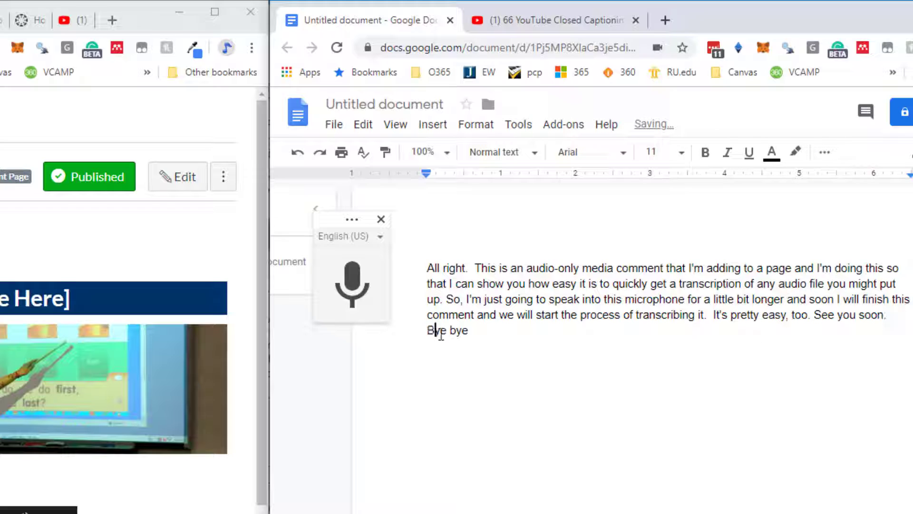
pyautogui.click(450, 330)
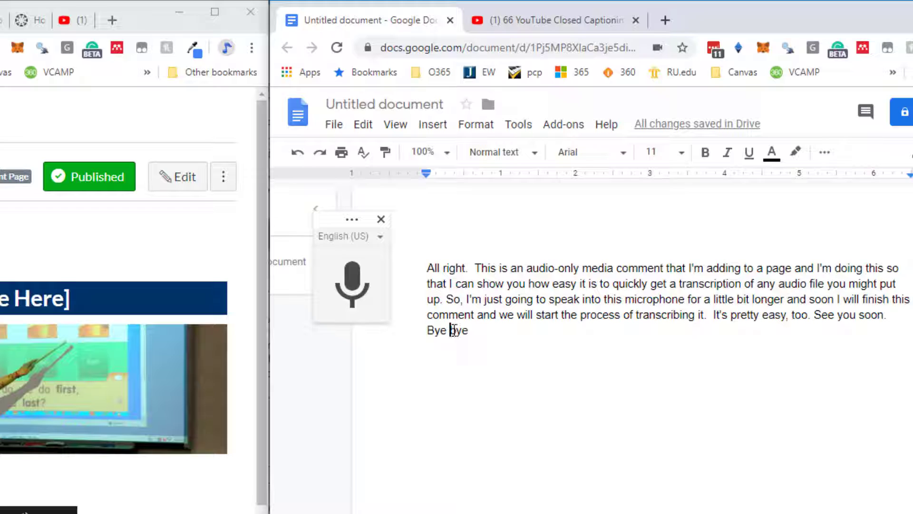
pyautogui.press('Delete')
pyautogui.write('B')
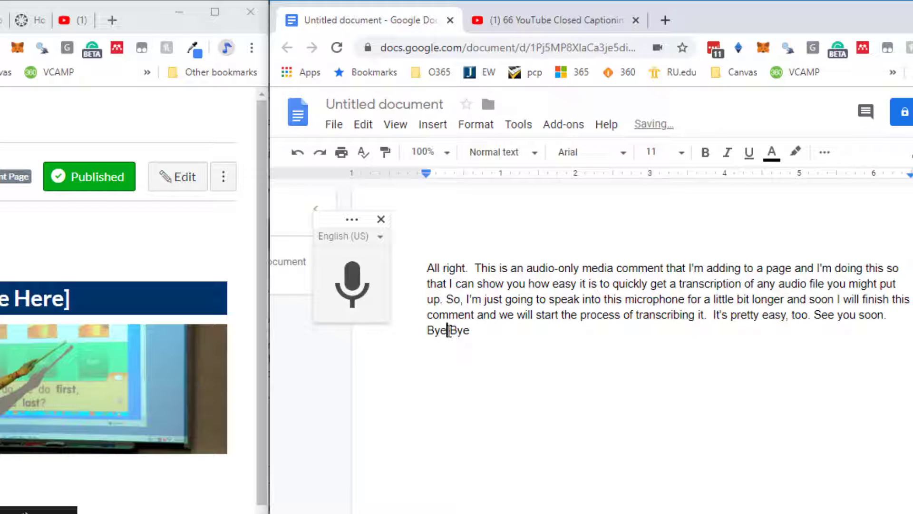
pyautogui.press('BackSpace')
pyautogui.write('-')
# Step: Download the transcript document as a PDF
pyautogui.click(335, 126)
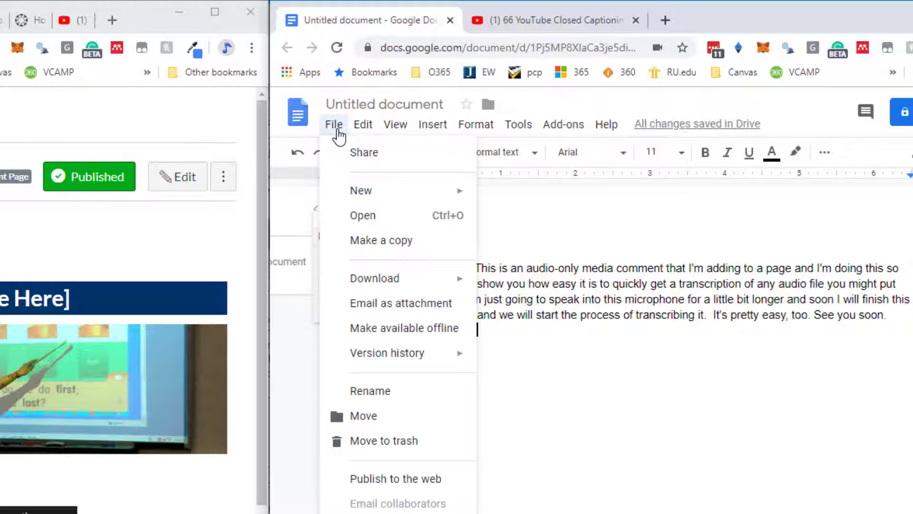
pyautogui.moveTo(380, 280)
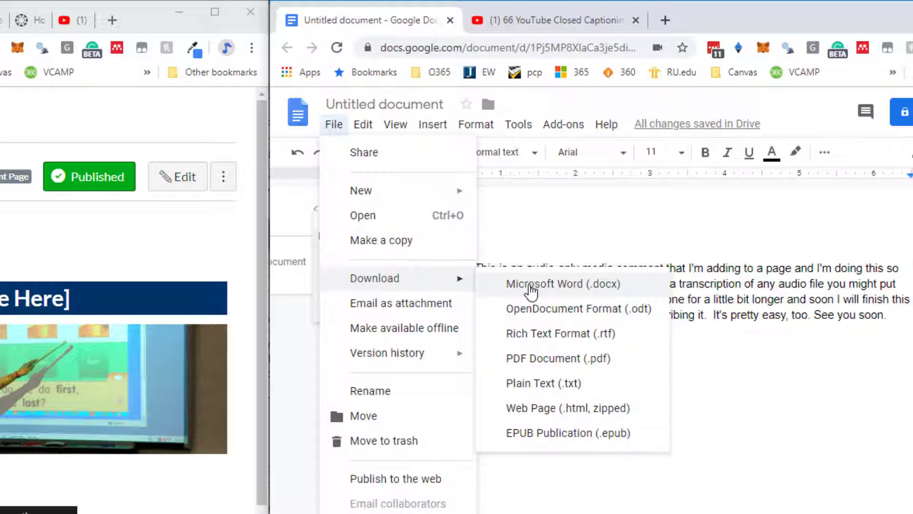
pyautogui.click(533, 361)
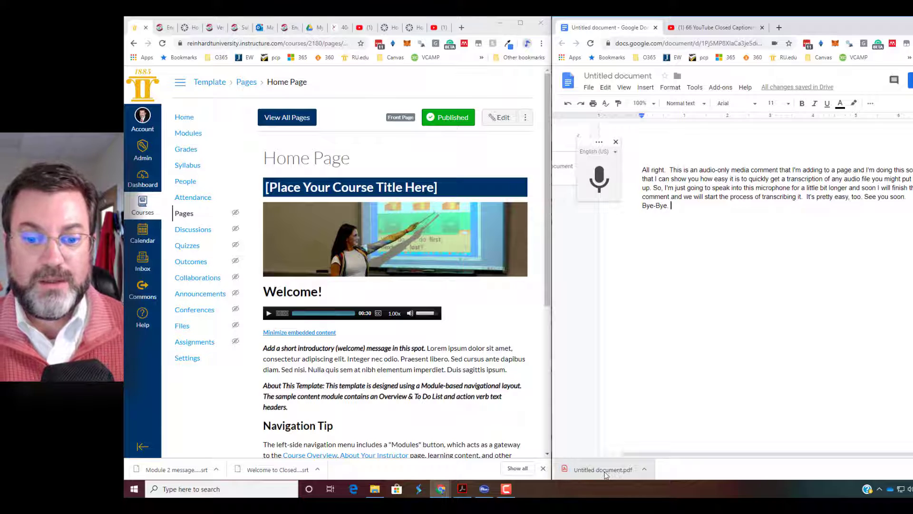
# Step: Show the downloaded PDF in its folder and rename it "Home Page Audio Transcription.pdf"
pyautogui.click(644, 469)
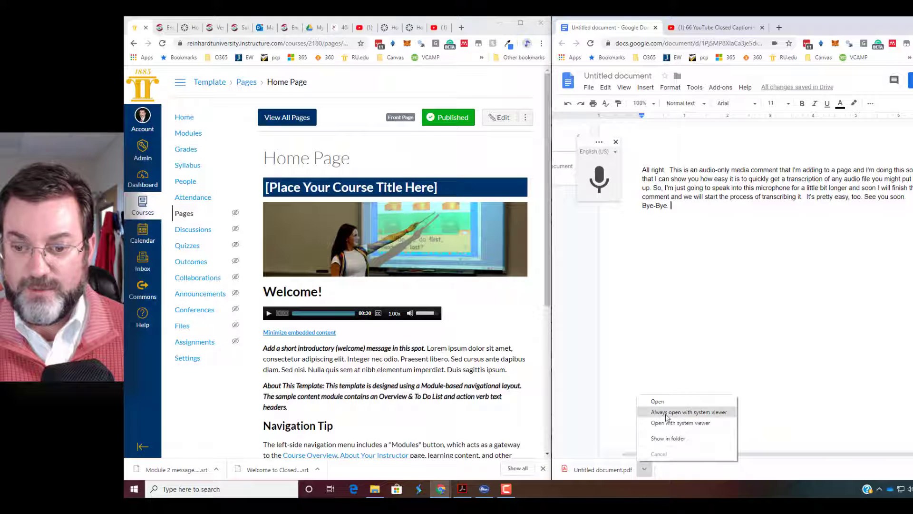
pyautogui.click(667, 438)
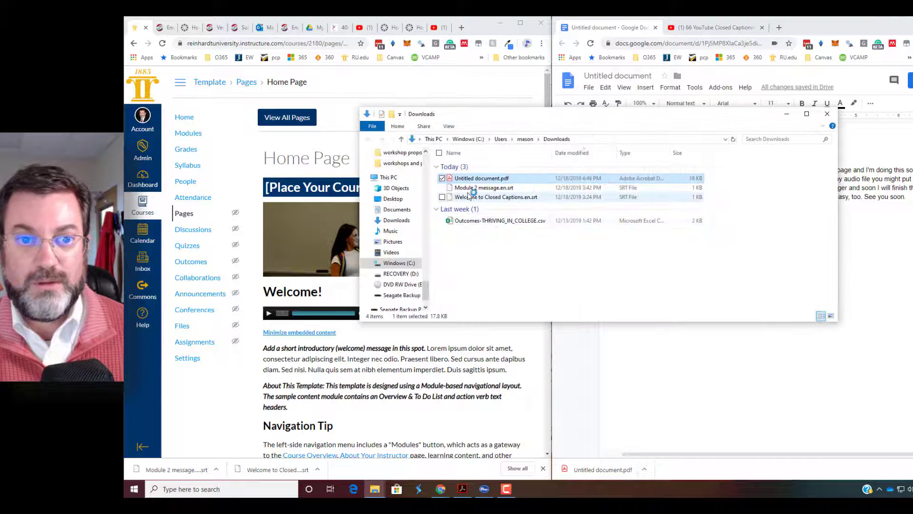
pyautogui.click(493, 179)
pyautogui.write('Home')
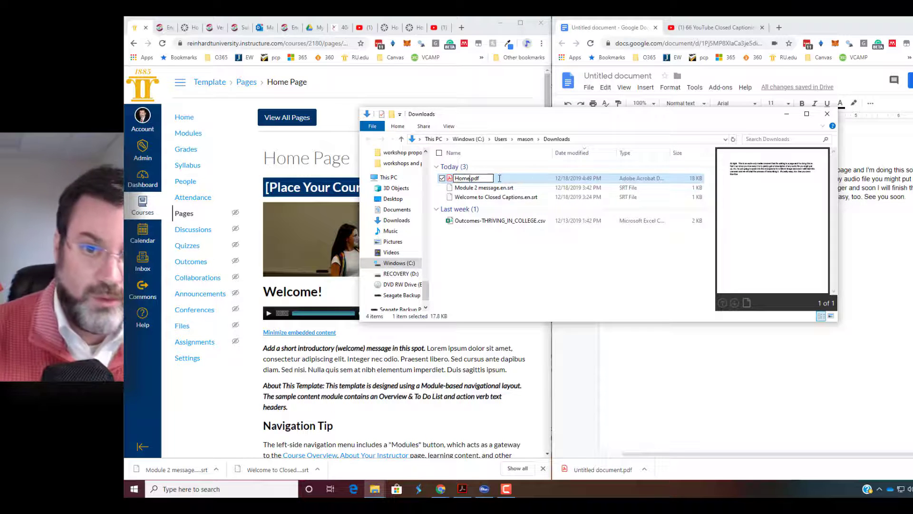
pyautogui.write(' Page Au')
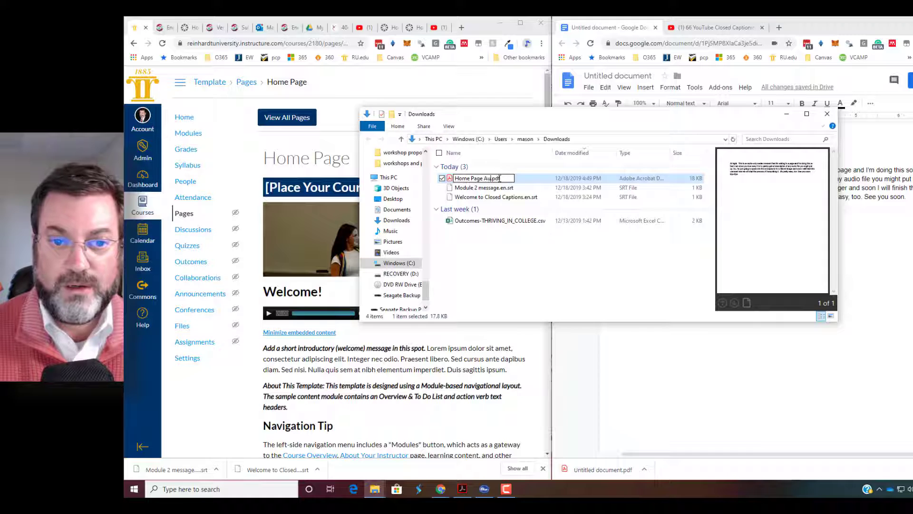
pyautogui.write('dio Transcript')
pyautogui.press('Return')
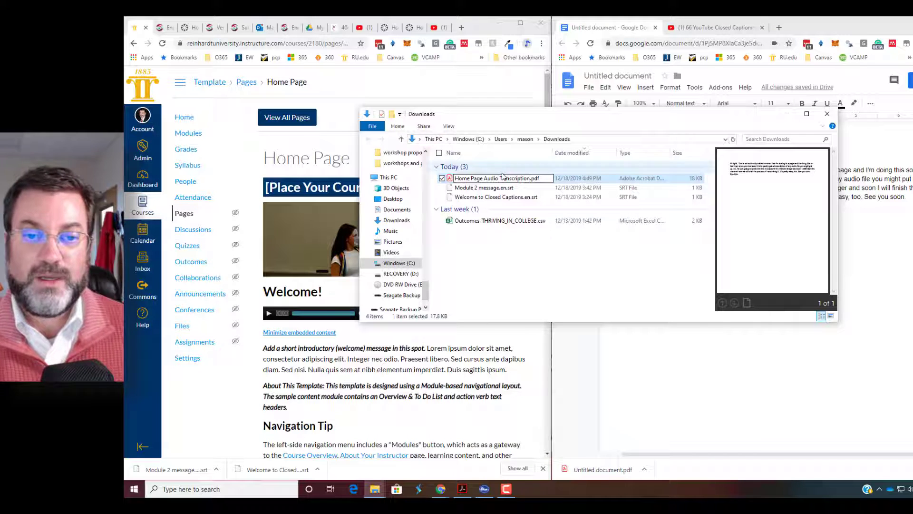
# Step: Return to the Canvas course and open its Home Page for editing
pyautogui.click(409, 85)
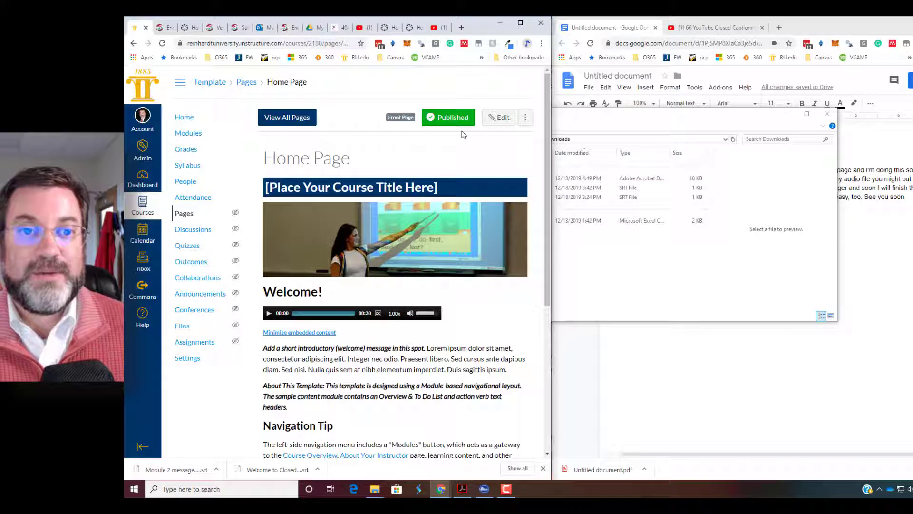
pyautogui.click(500, 117)
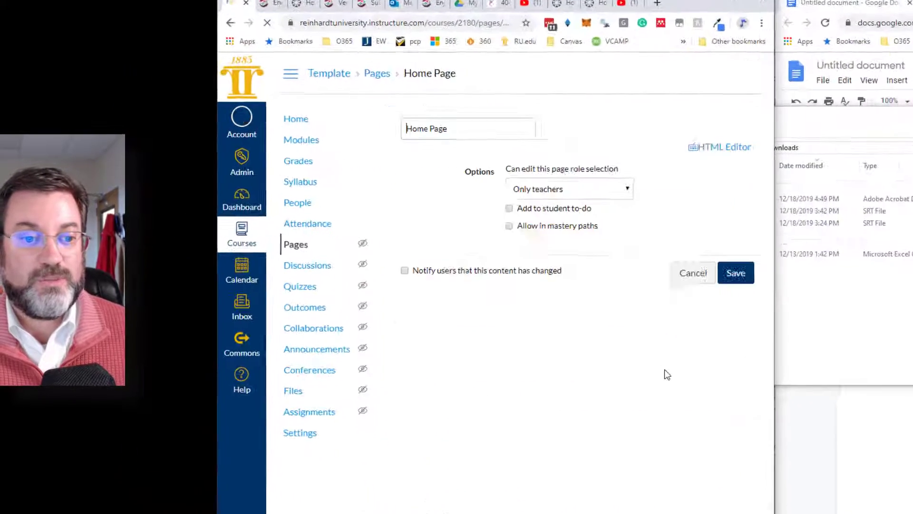
# Step: Place the insertion point beneath the Welcome media comment and show the course files available for linking
pyautogui.scroll(-3, 651, 364)
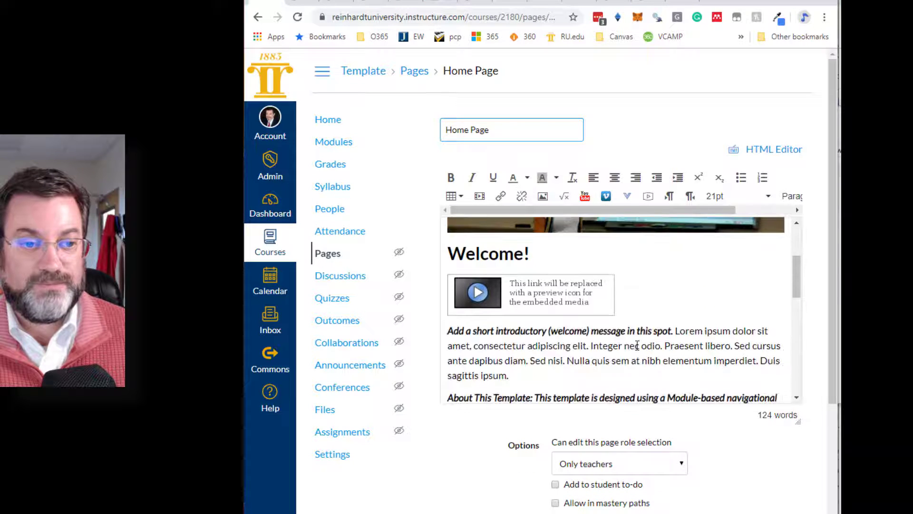
pyautogui.click(636, 299)
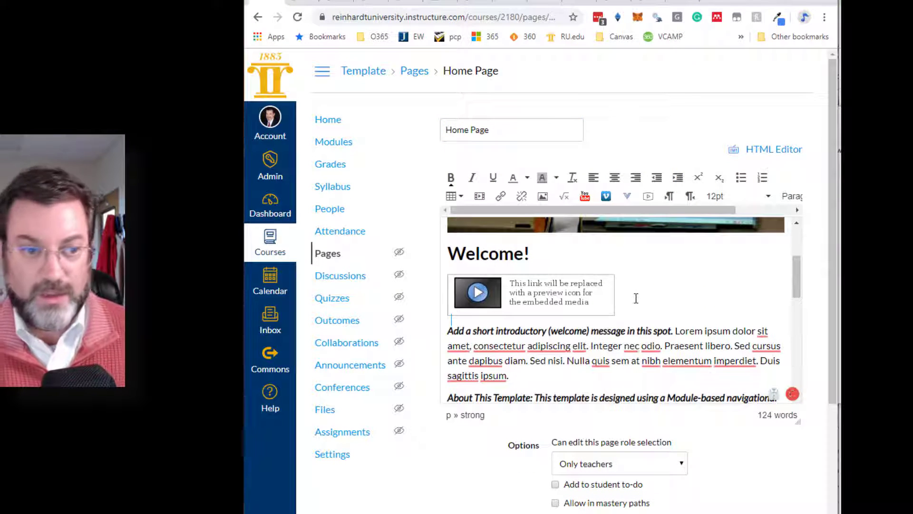
pyautogui.moveTo(839, 309); pyautogui.dragTo(856, 310)
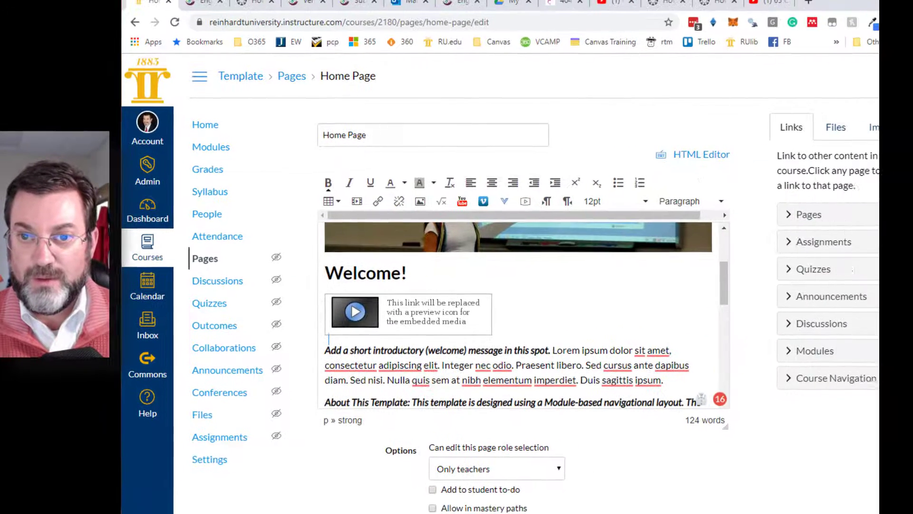
pyautogui.click(830, 137)
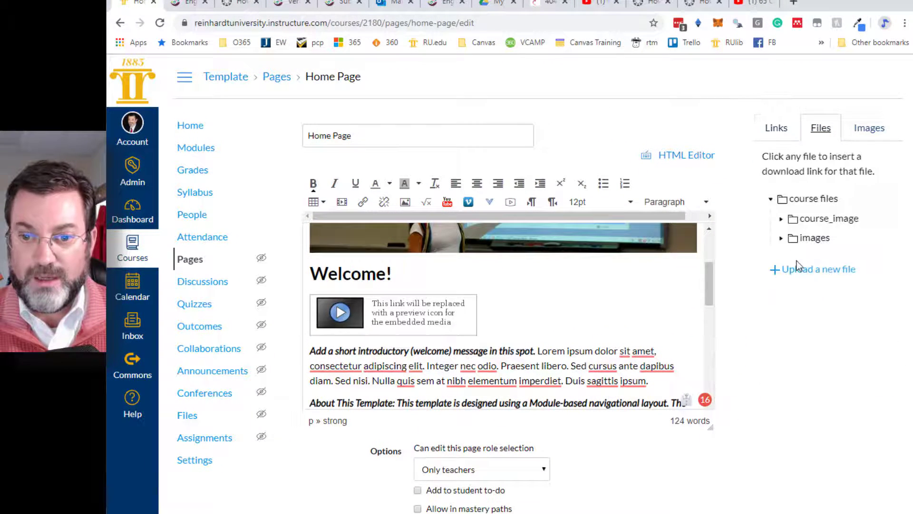
# Step: Upload "Home Page Audio Transcription.pdf" to the course files folder, inserting its link beneath the media comment
pyautogui.click(808, 275)
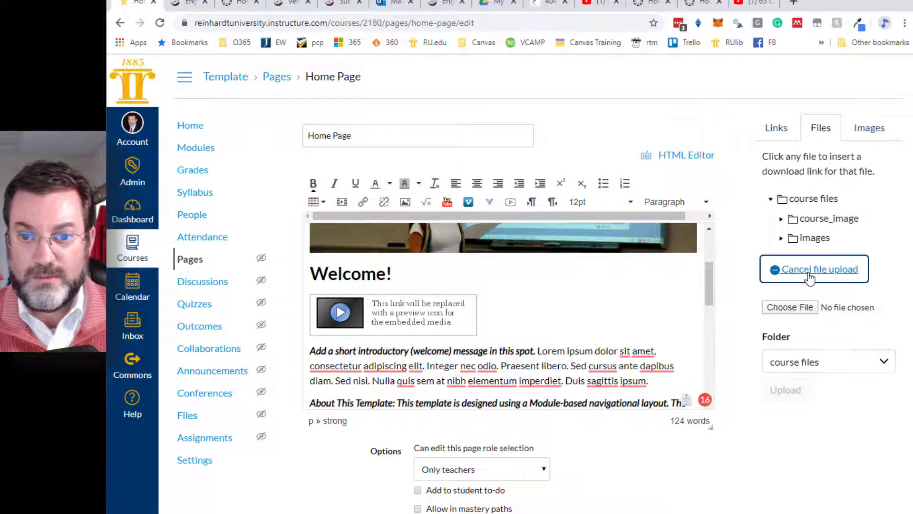
pyautogui.click(789, 303)
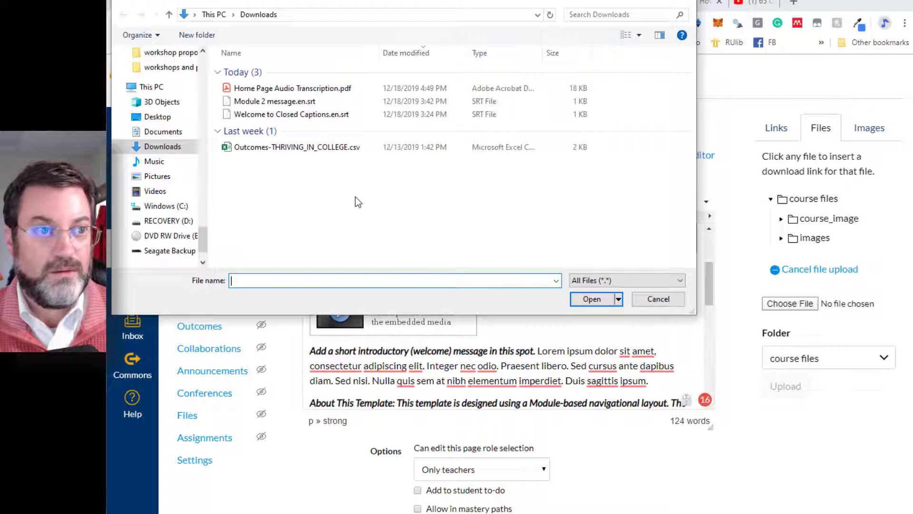
pyautogui.click(290, 88)
pyautogui.click(594, 298)
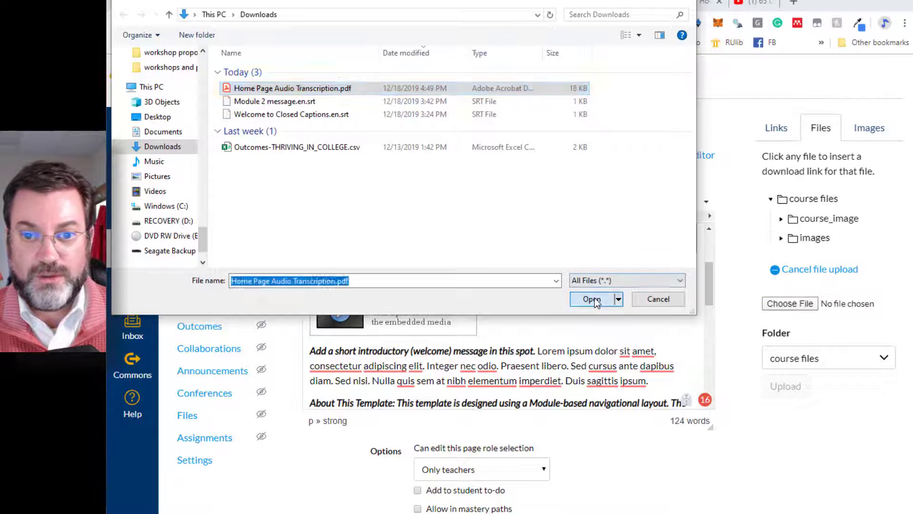
pyautogui.click(785, 386)
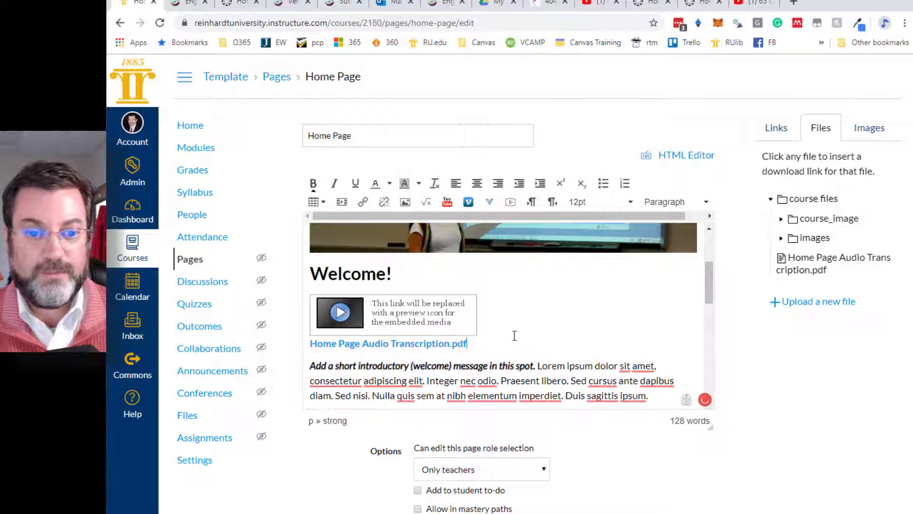
# Step: Save the Home Page and briefly play its embedded welcome audio comment
pyautogui.click(703, 512)
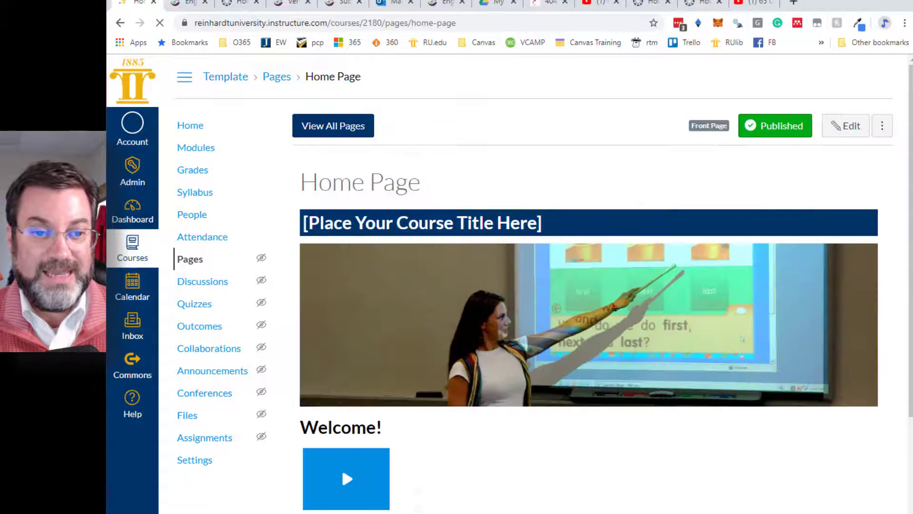
pyautogui.click(346, 480)
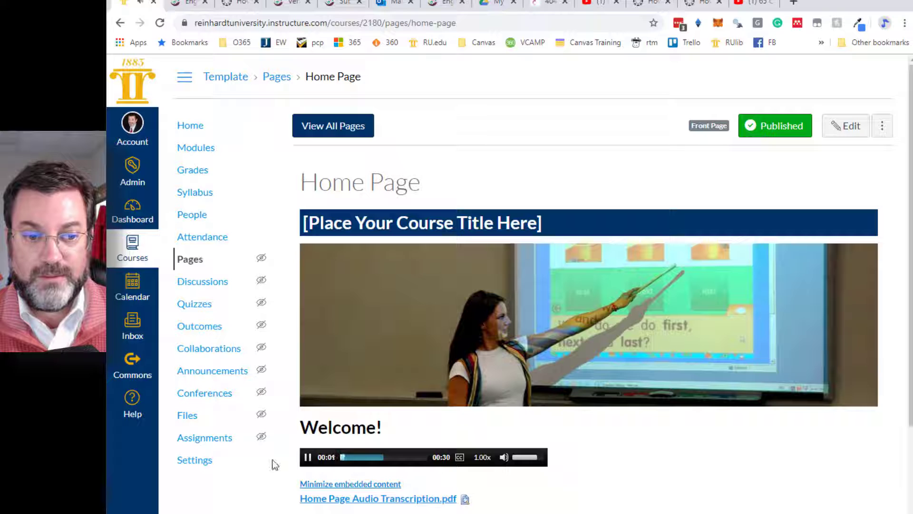
pyautogui.click(389, 499)
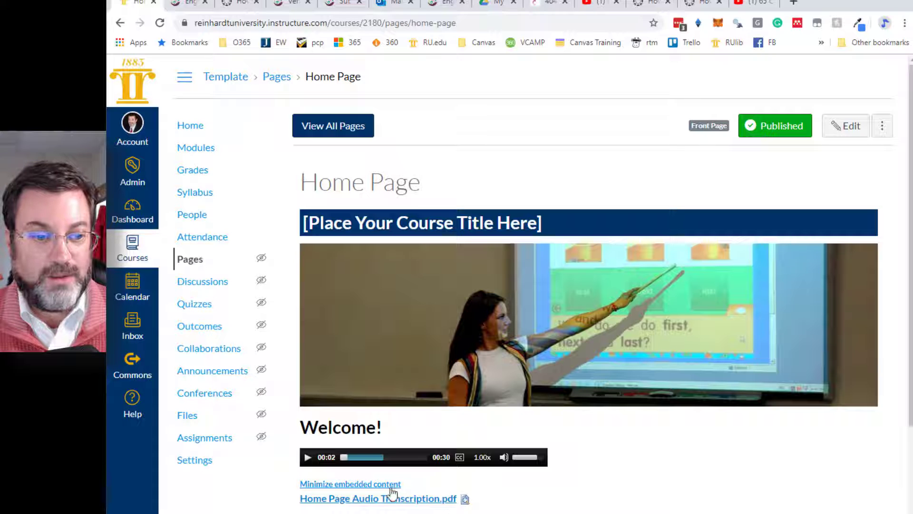
# Step: Reopen the Home Page for editing, examine the transcript link's URL and inline preview options, and return to the page view
pyautogui.click(847, 126)
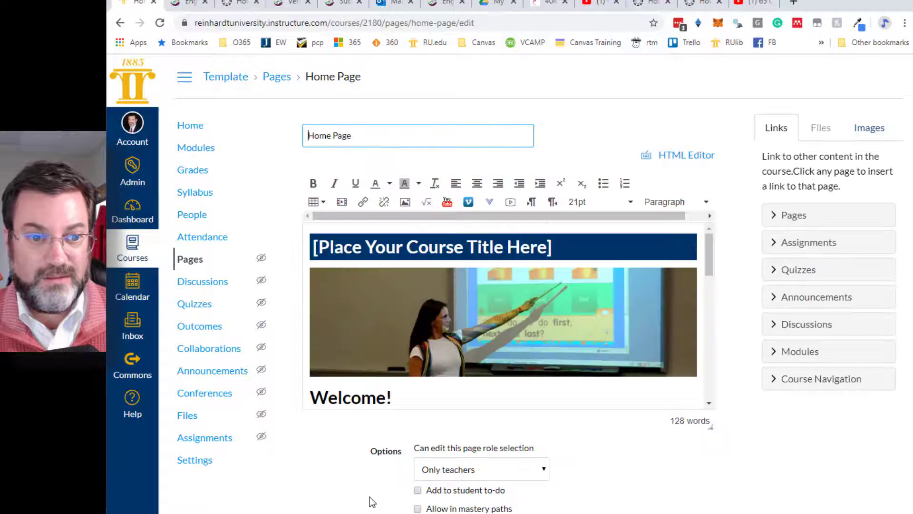
pyautogui.scroll(-5, 442, 357)
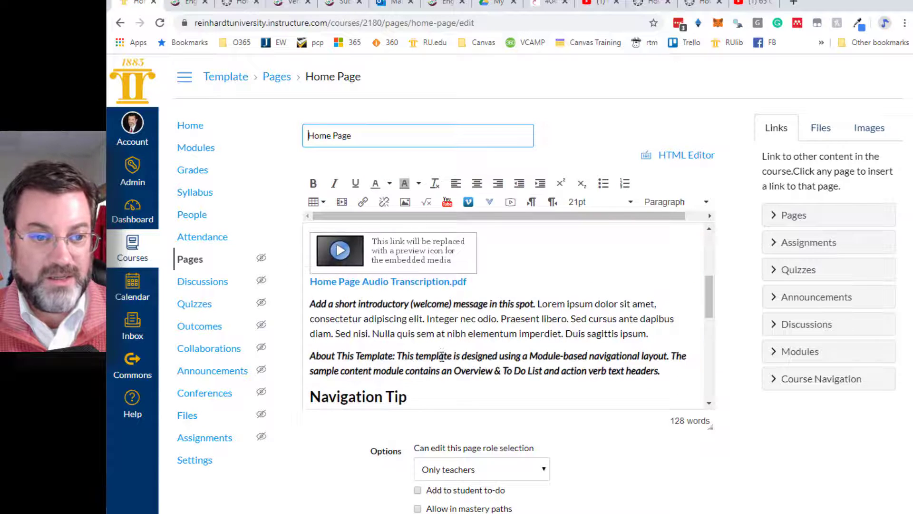
pyautogui.click(400, 282)
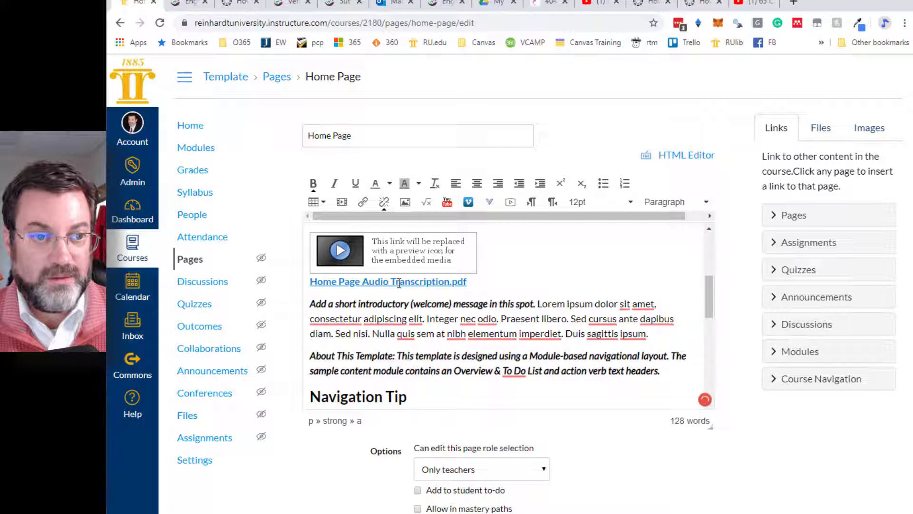
pyautogui.click(363, 202)
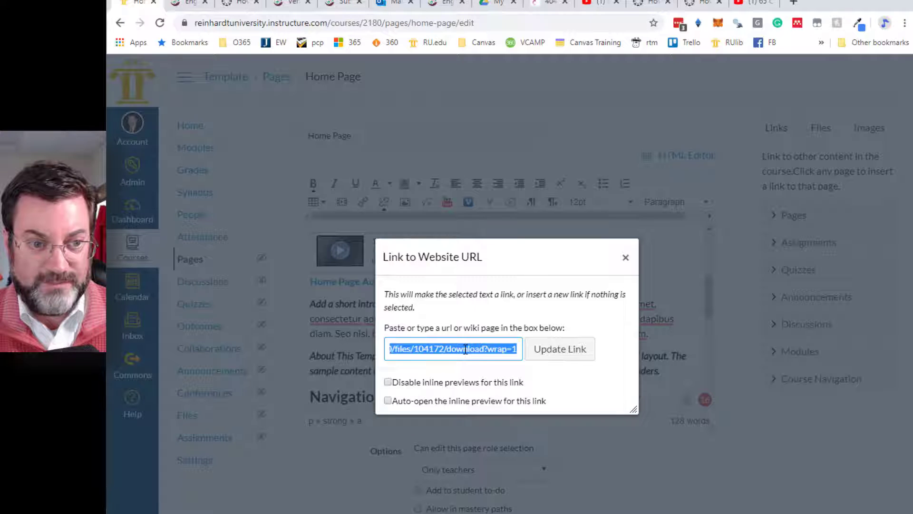
pyautogui.click(626, 257)
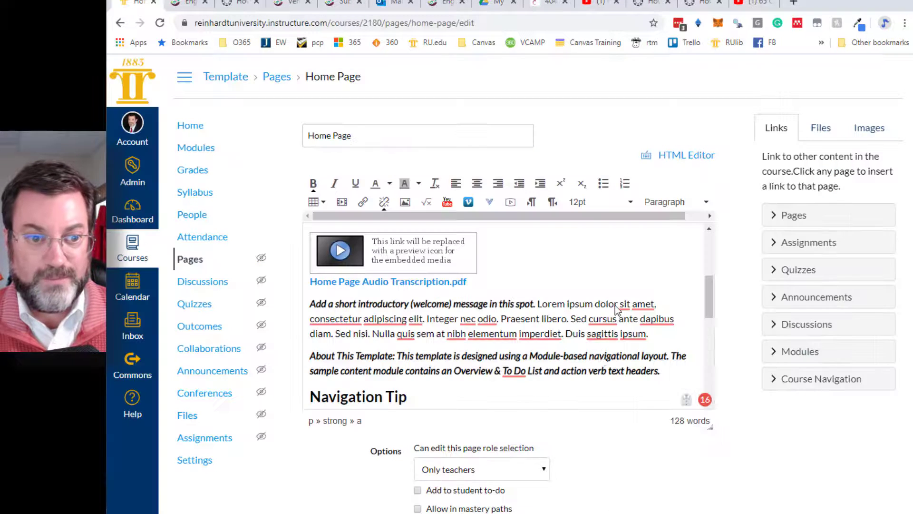
pyautogui.scroll(-2, 472, 381)
pyautogui.scroll(5, 527, 348)
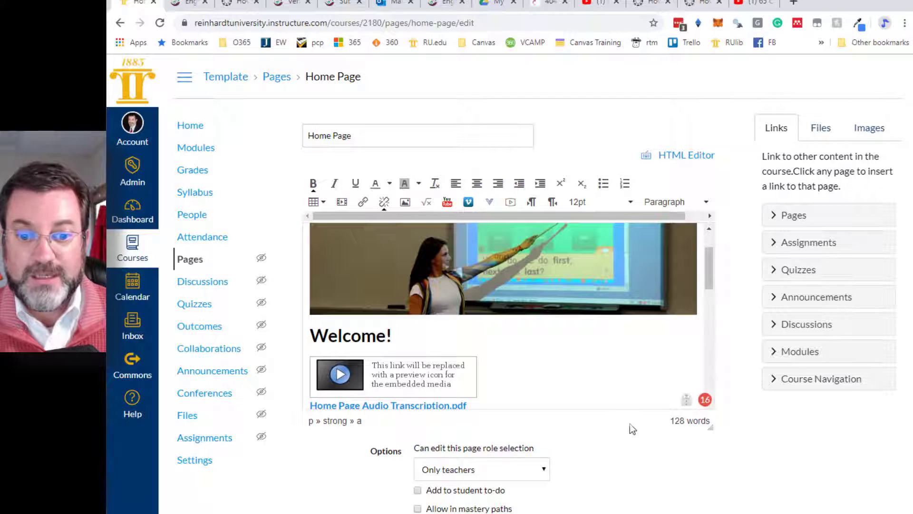
pyautogui.scroll(-1, 566, 379)
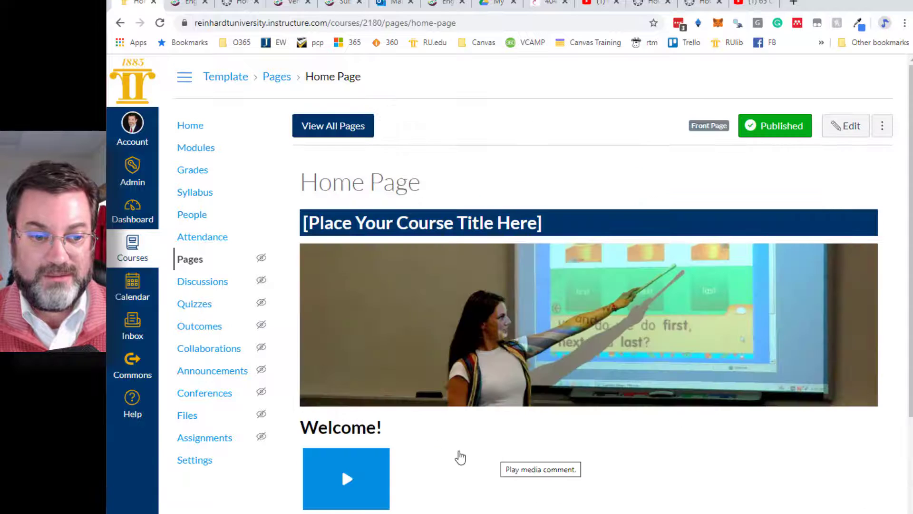
# Step: Start and pause the welcome audio comment, and open the subtitle upload dialog from its captions options
pyautogui.scroll(-2, 459, 456)
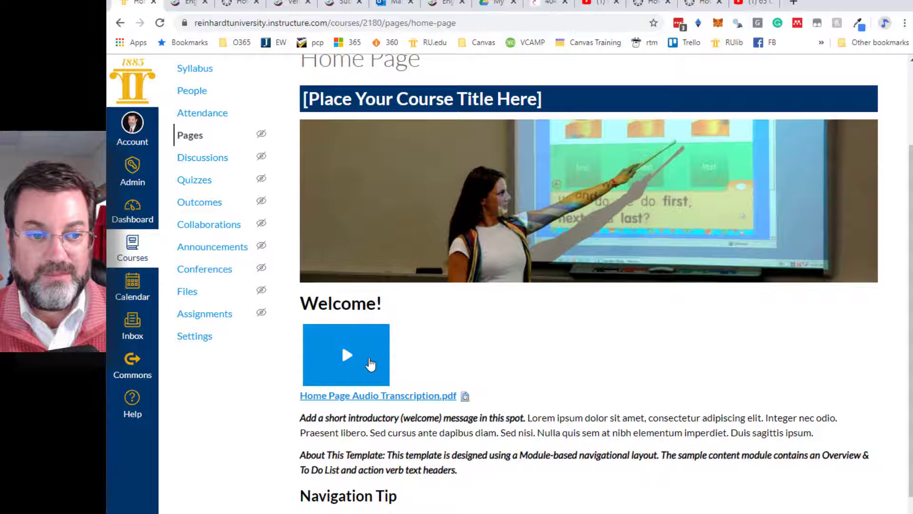
pyautogui.click(366, 363)
pyautogui.click(308, 334)
pyautogui.moveTo(459, 334)
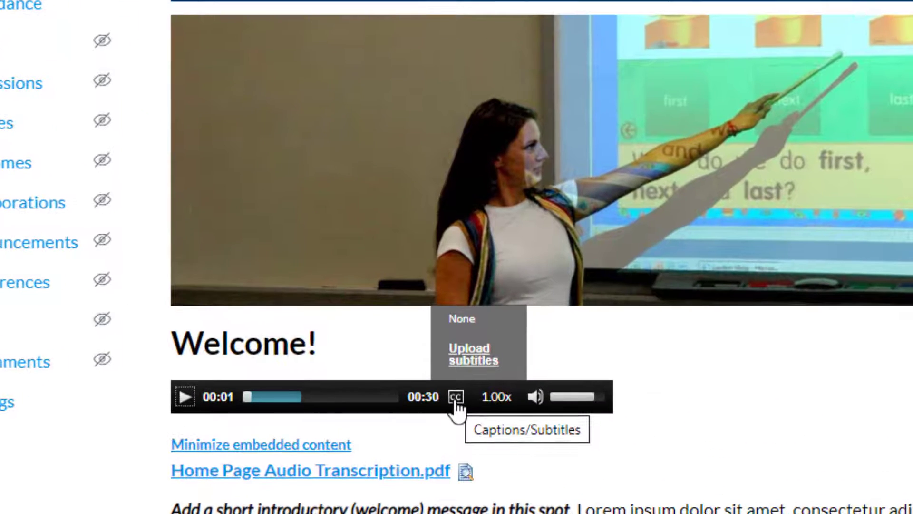
pyautogui.click(469, 362)
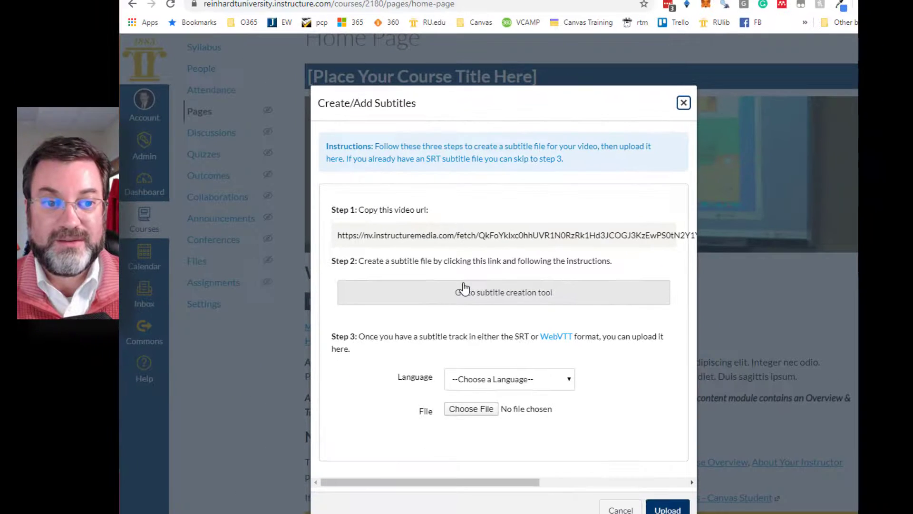
# Step: Copy the media comment's URL, switch to the Amara subtitle creation tool and submit the URL for free public subtitling
pyautogui.tripleClick(421, 237)
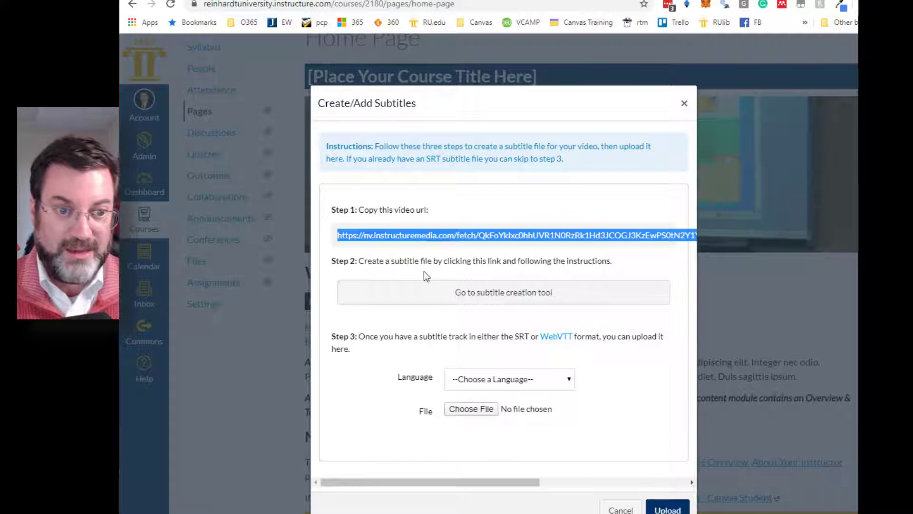
pyautogui.click(457, 301)
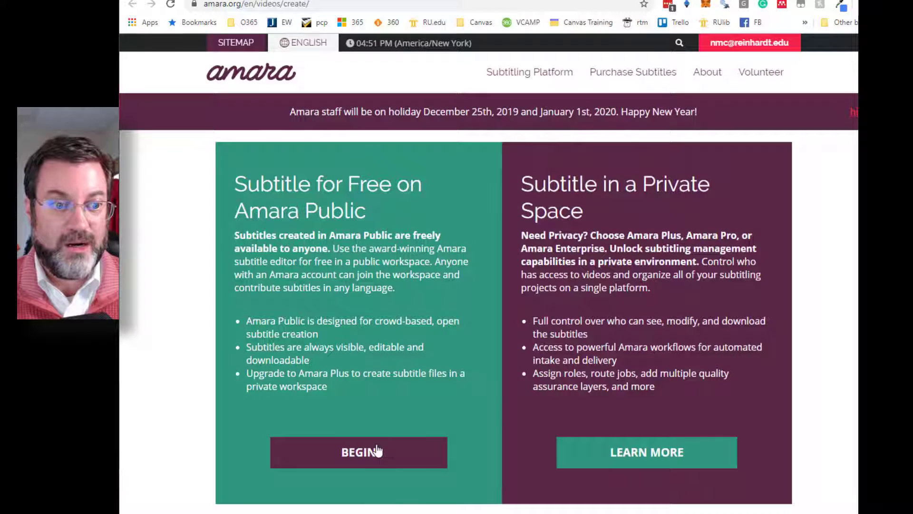
pyautogui.click(377, 449)
pyautogui.click(377, 435)
pyautogui.hotkey('ctrl', 'v')
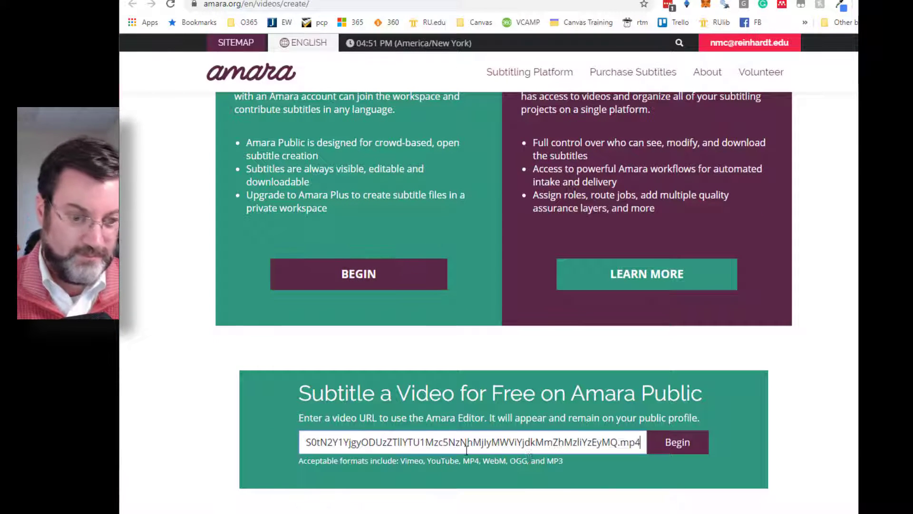
pyautogui.click(671, 445)
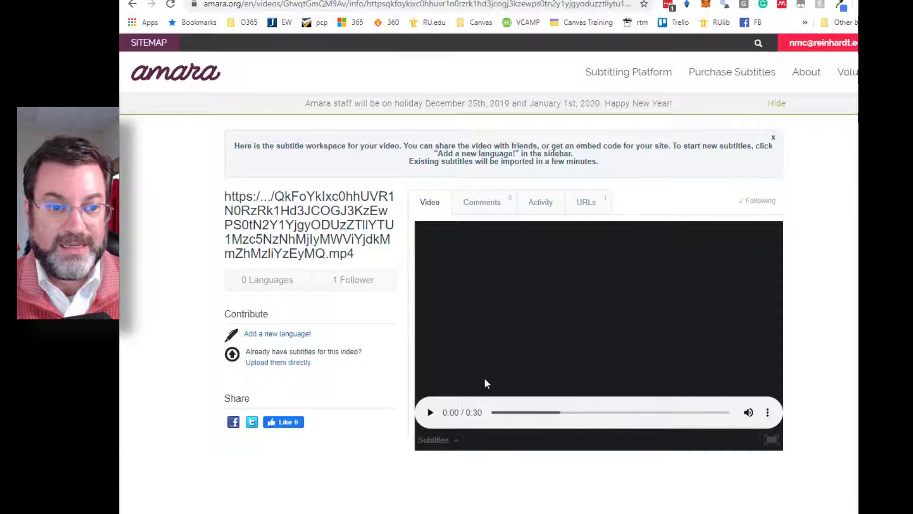
# Step: Add a new subtitle language with both the spoken language and the subtitle language set to English [en]
pyautogui.click(286, 336)
pyautogui.click(488, 134)
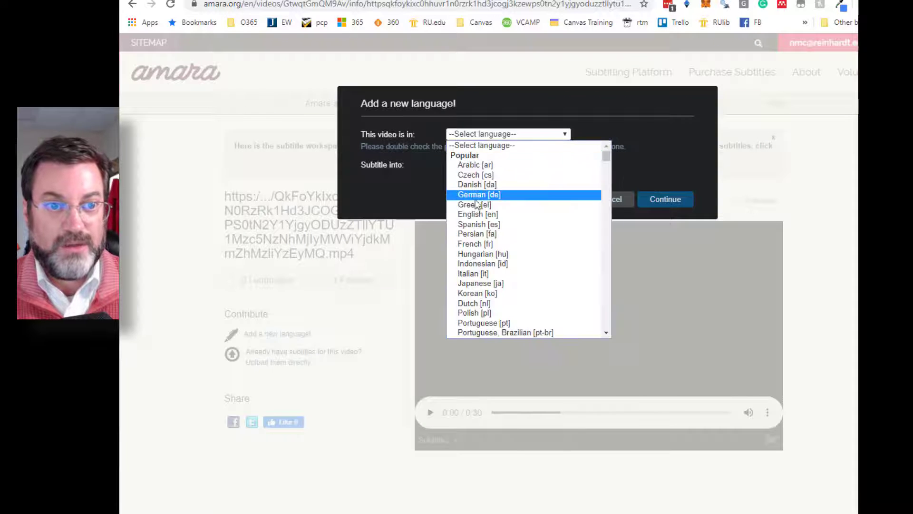
pyautogui.click(470, 215)
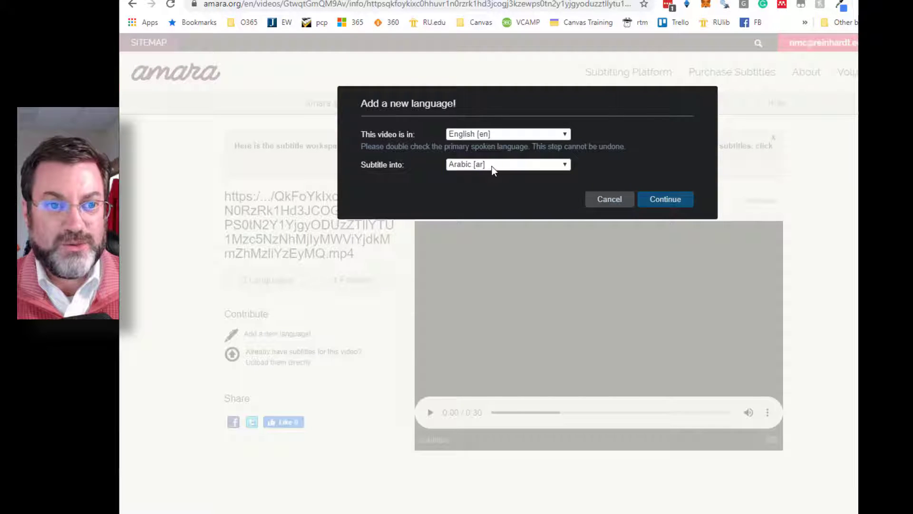
pyautogui.click(494, 170)
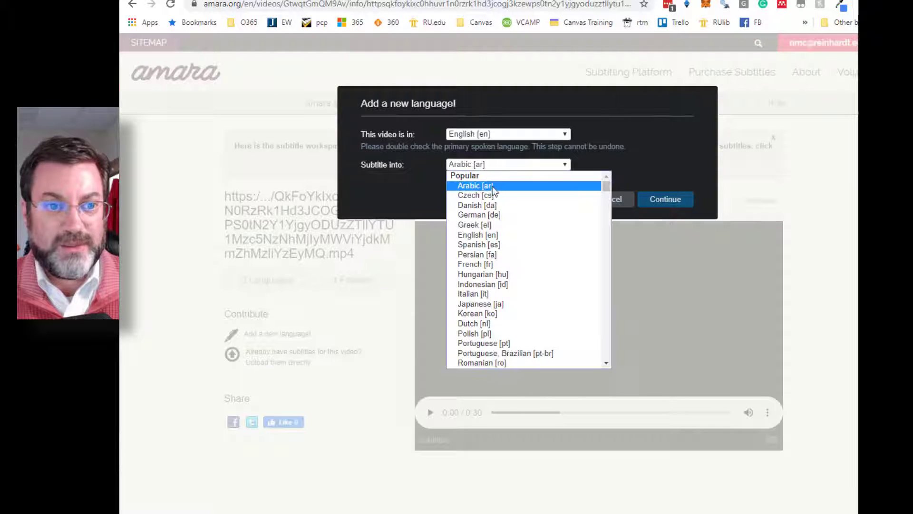
pyautogui.click(475, 237)
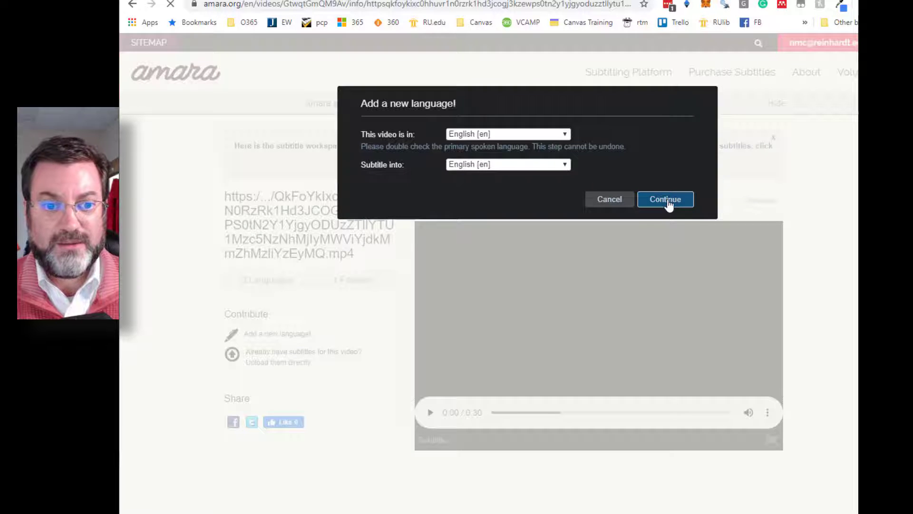
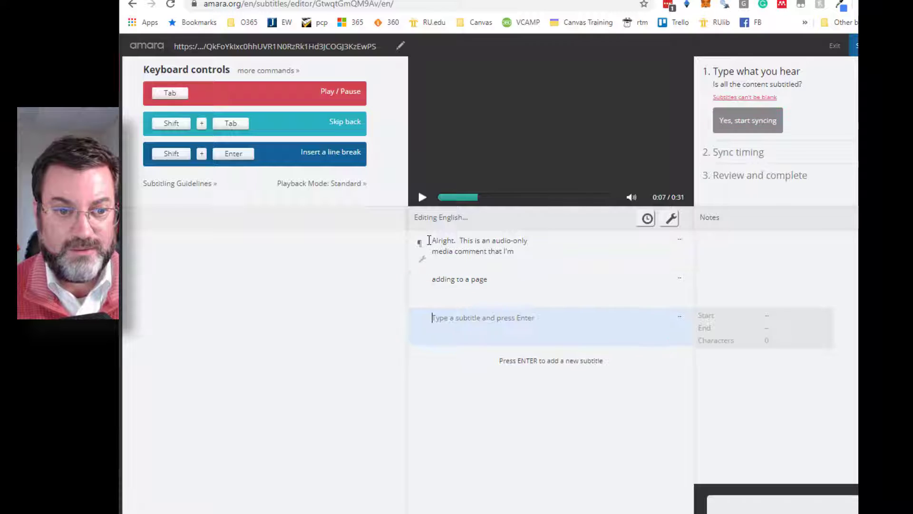
# Step: Add a third subtitle reading "And I'm doing this so that I can show you" with "how easy it is to quickly" on its second line
pyautogui.press('Tab')
pyautogui.write("And I'm doi")
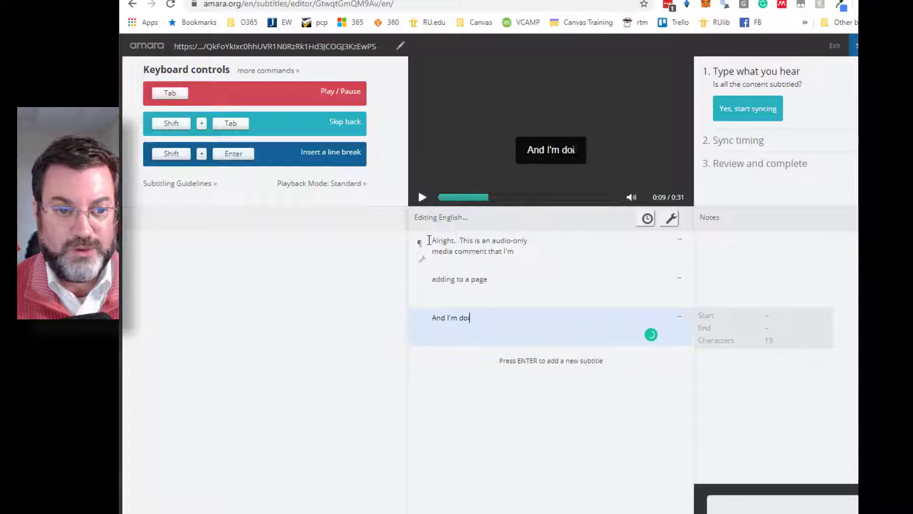
pyautogui.write('ng this so that I can')
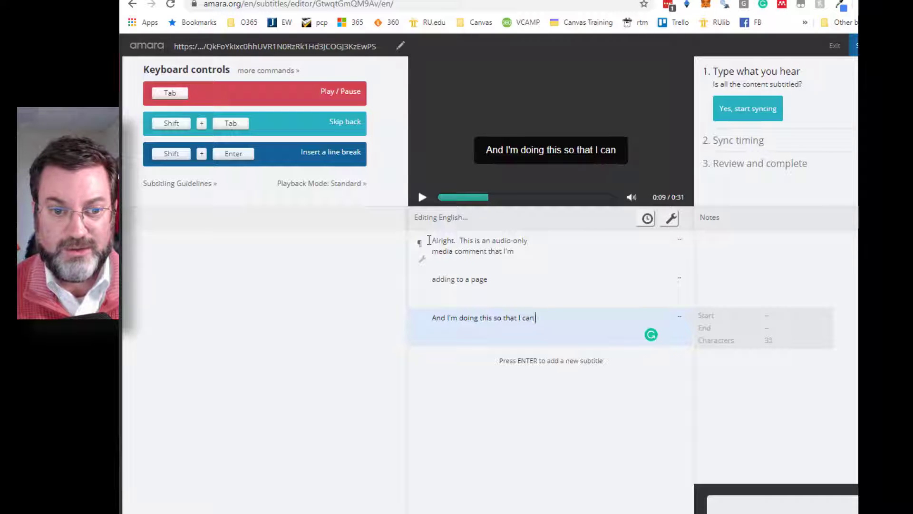
pyautogui.write(' show you')
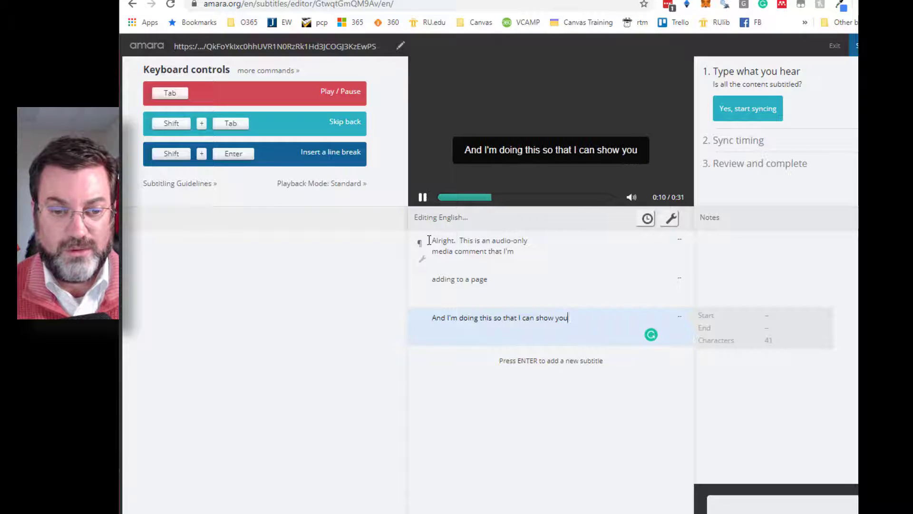
pyautogui.press('Tab')
pyautogui.write('how e')
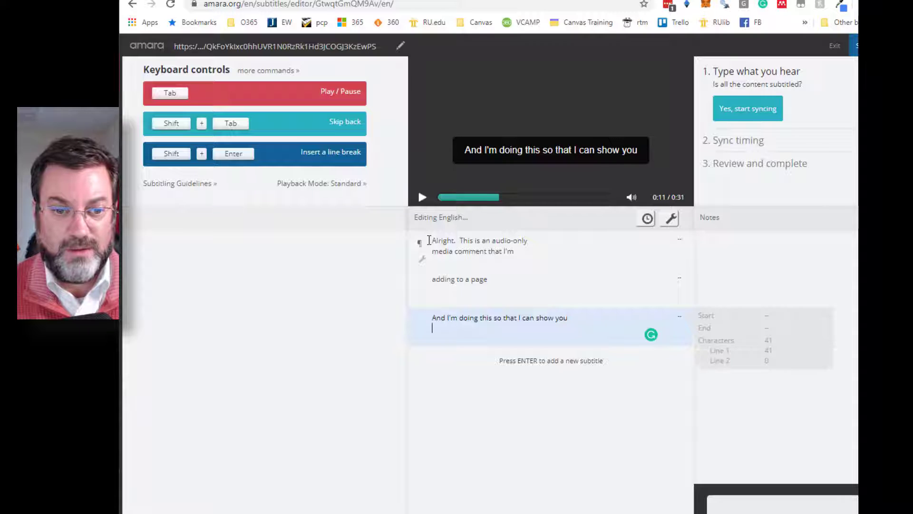
pyautogui.write('asy ')
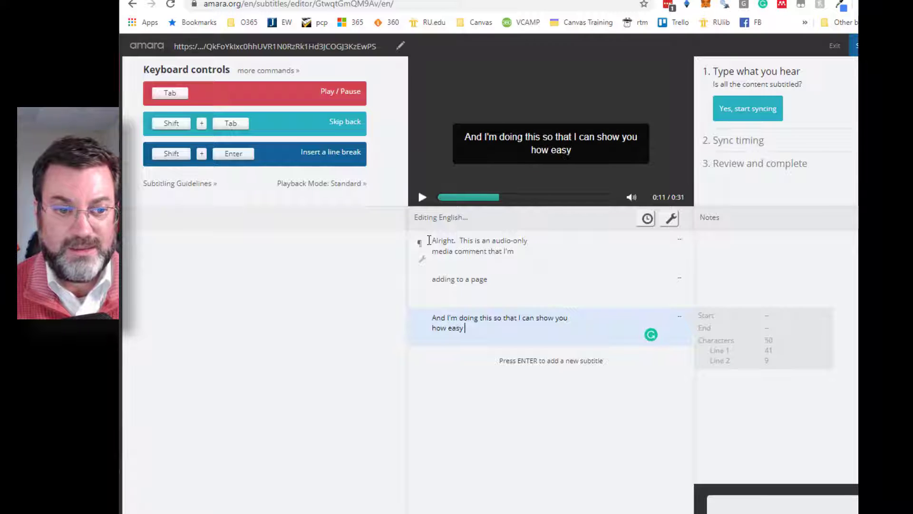
pyautogui.write('it is to')
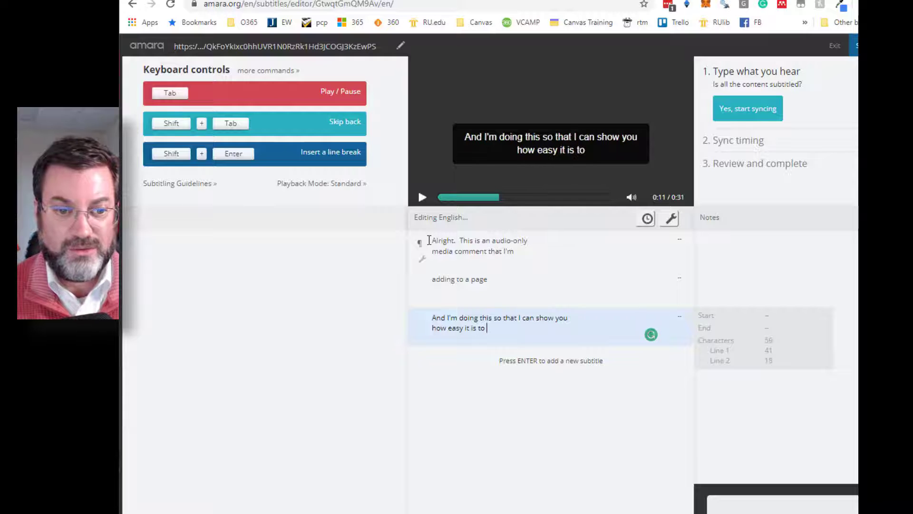
pyautogui.write(' quickly')
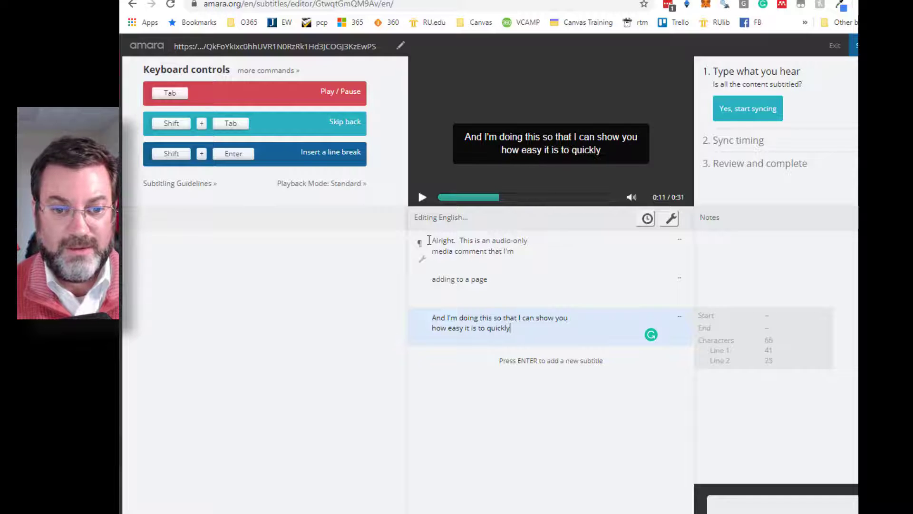
pyautogui.press('Return')
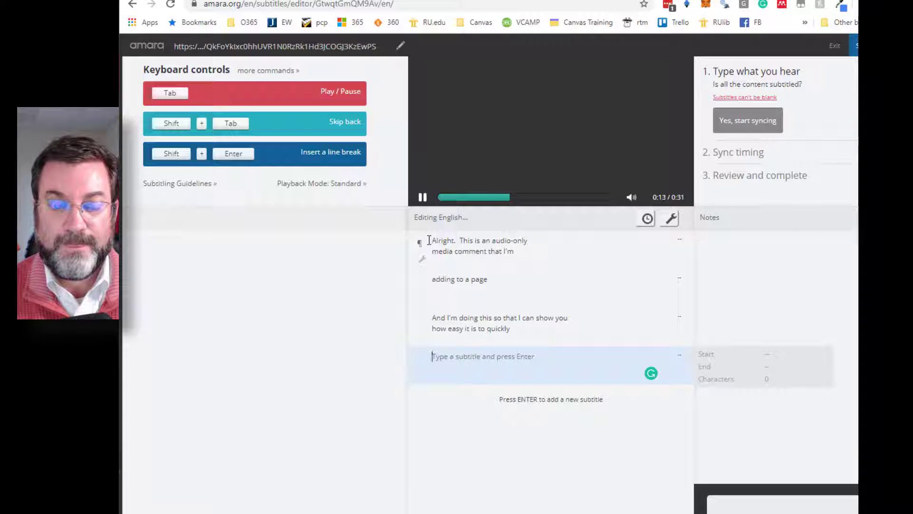
# Step: Write the fourth subtitle as "get a transcription of any audio file that you might want to add to a page."
pyautogui.write('get a transcription o')
pyautogui.press('BackSpace')
pyautogui.write('f any audio file that you might want to add to a')
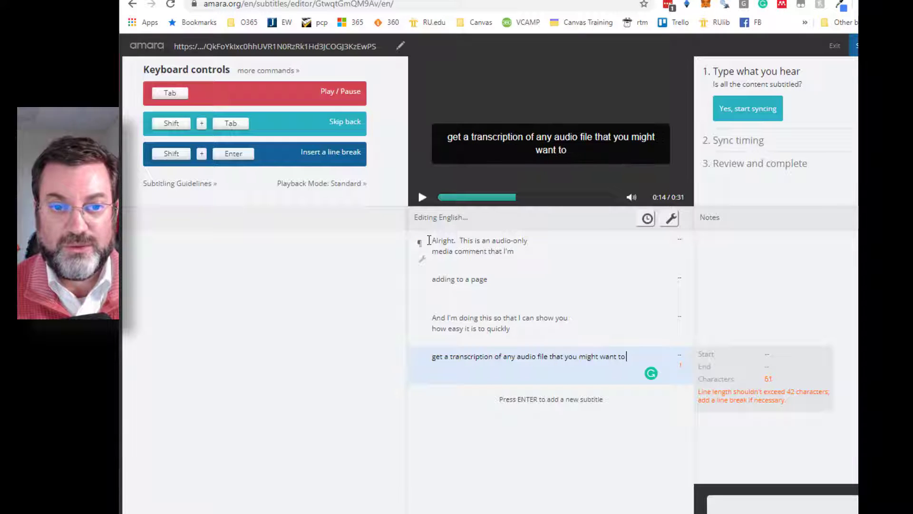
pyautogui.write(' page.')
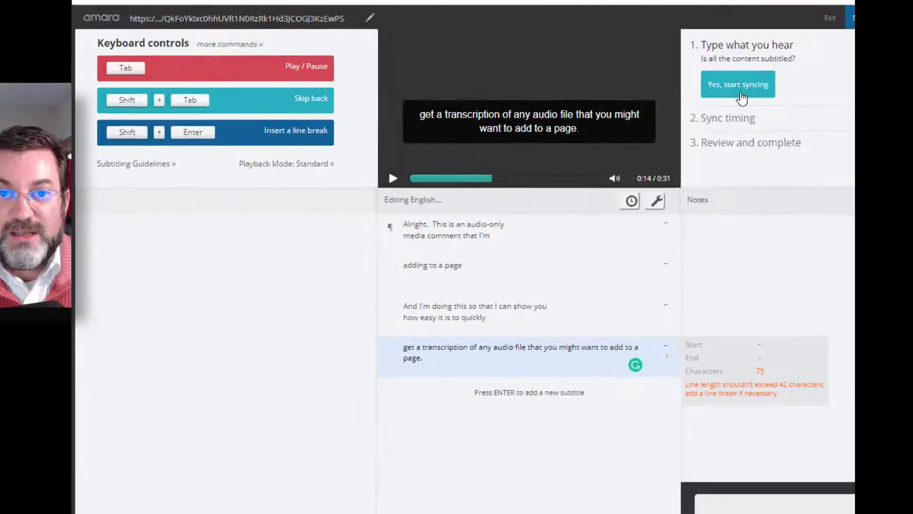
# Step: Sync the four subtitles to the playing audio, starting them at about 0:01, 0:05, 0:08 and 0:11 and ending the last at about 0:17
pyautogui.click(740, 91)
pyautogui.click(740, 128)
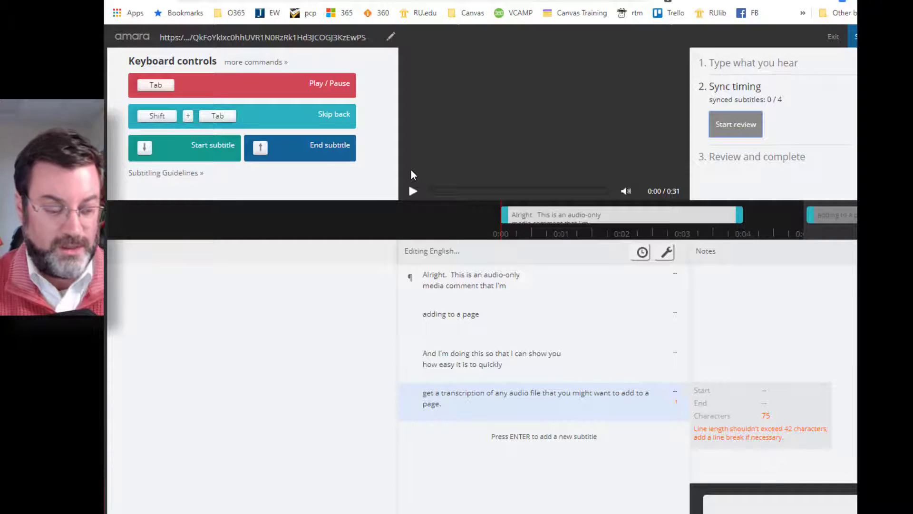
pyautogui.press('Tab')
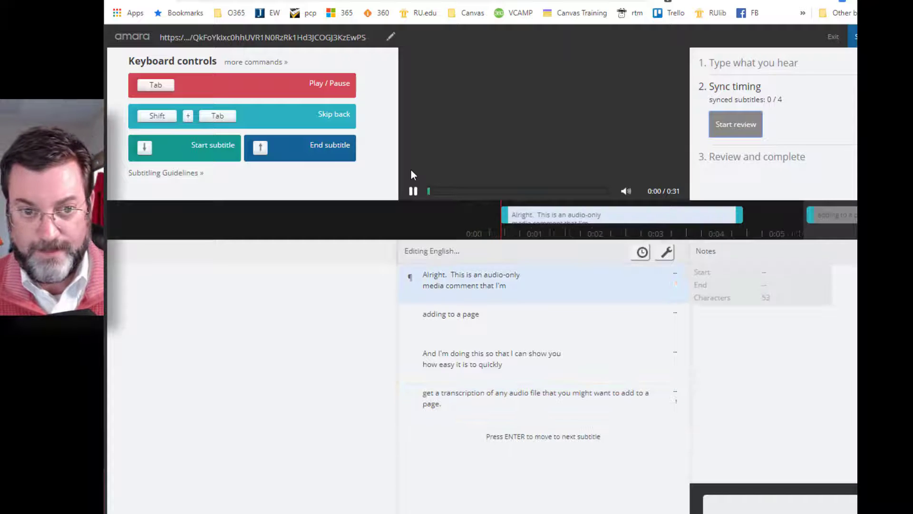
pyautogui.press('Down')
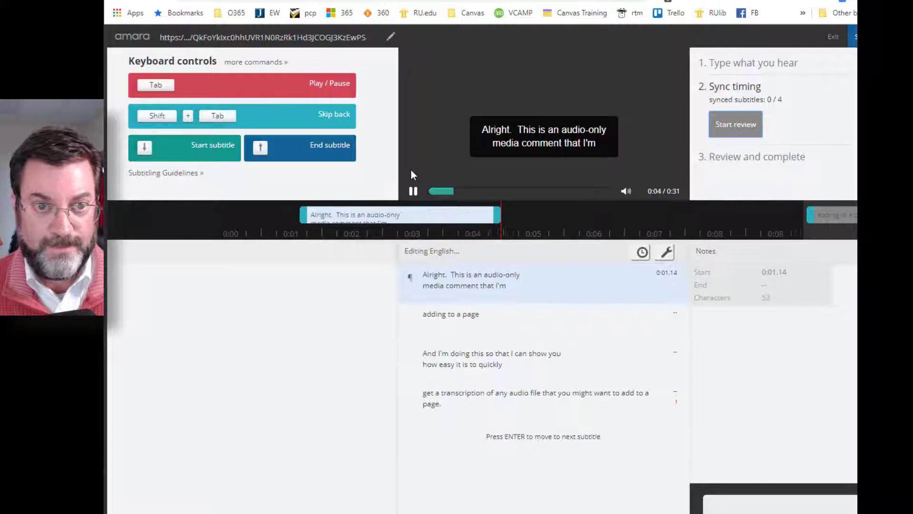
pyautogui.press('Down')
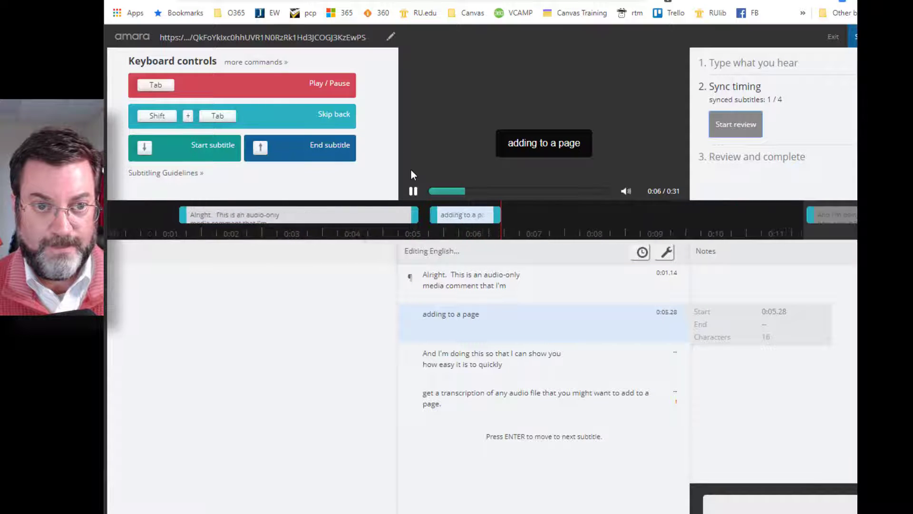
pyautogui.press('Down')
pyautogui.press('Down')
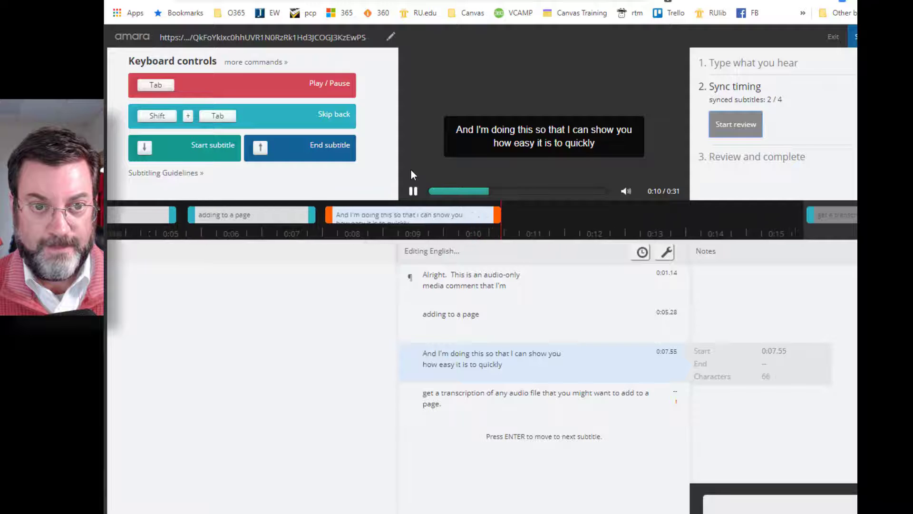
pyautogui.press('Down')
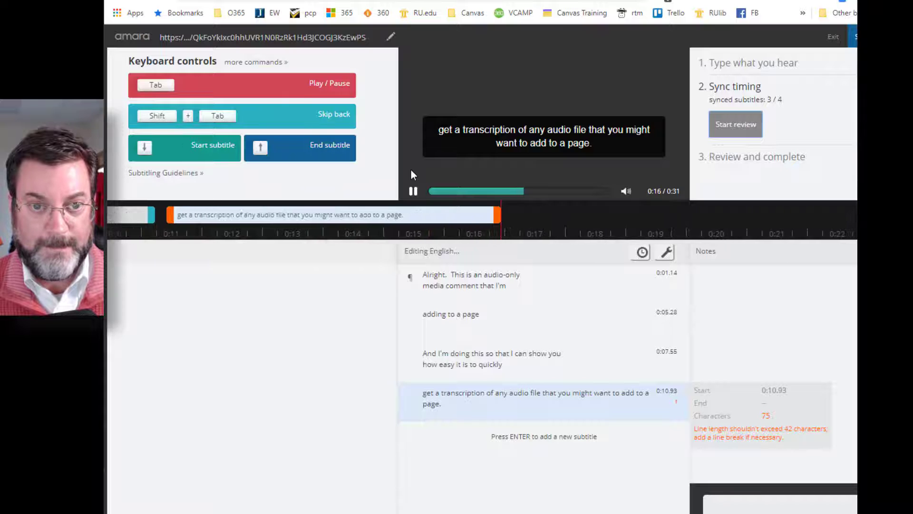
pyautogui.press('Up')
pyautogui.press('Tab')
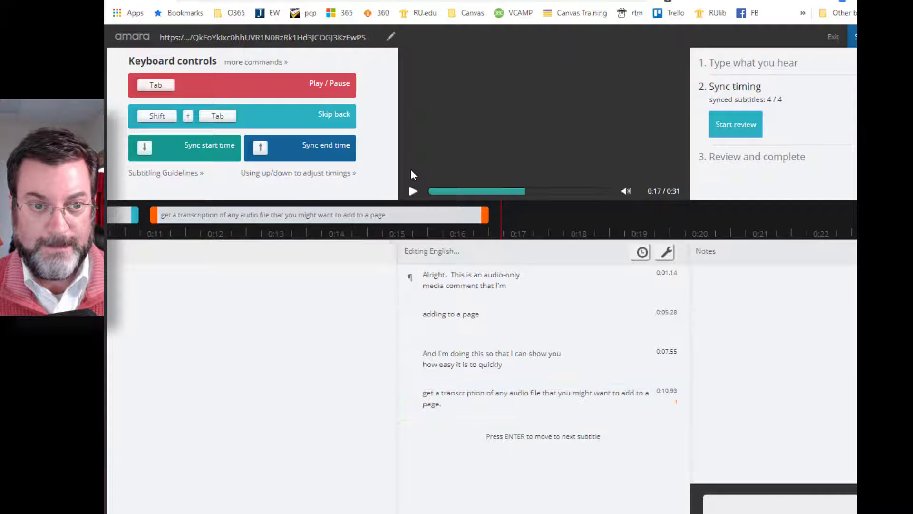
# Step: Start the review and set the title to "Audio Comment CC" and the description to "Test to see what happens."
pyautogui.click(744, 133)
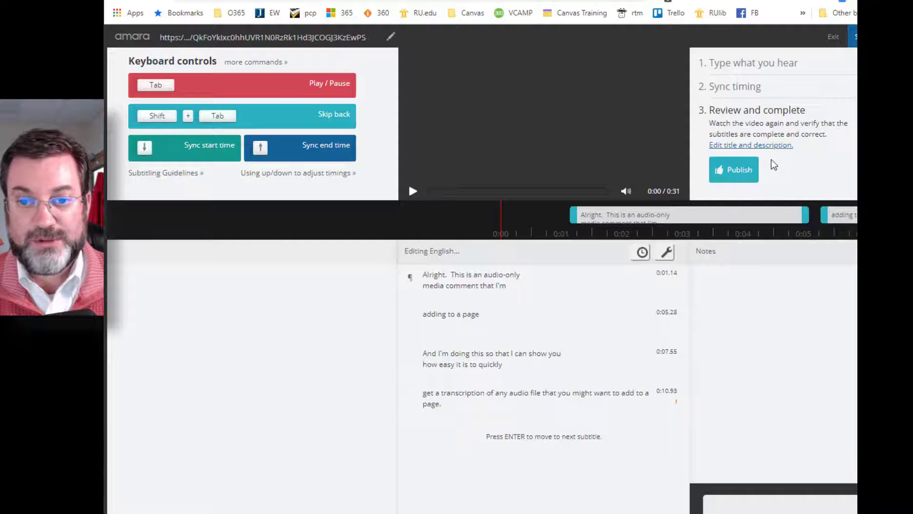
pyautogui.click(761, 146)
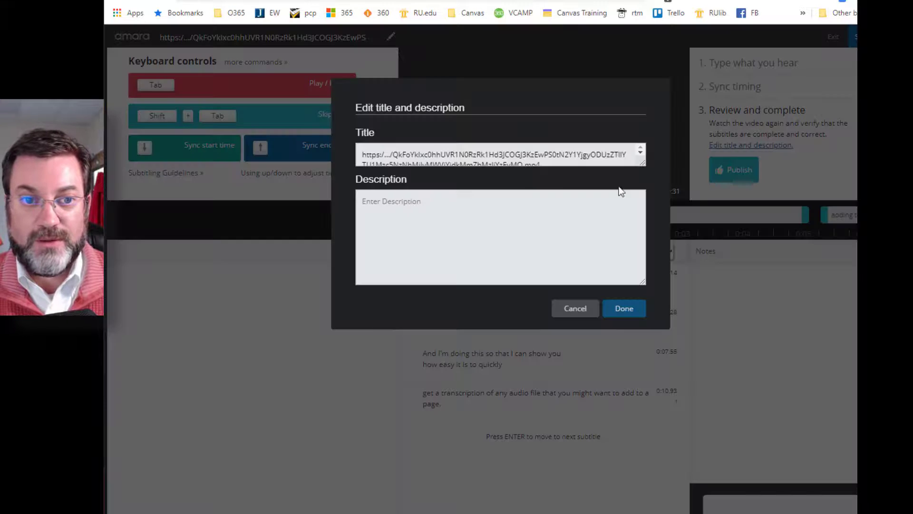
pyautogui.doubleClick(499, 155)
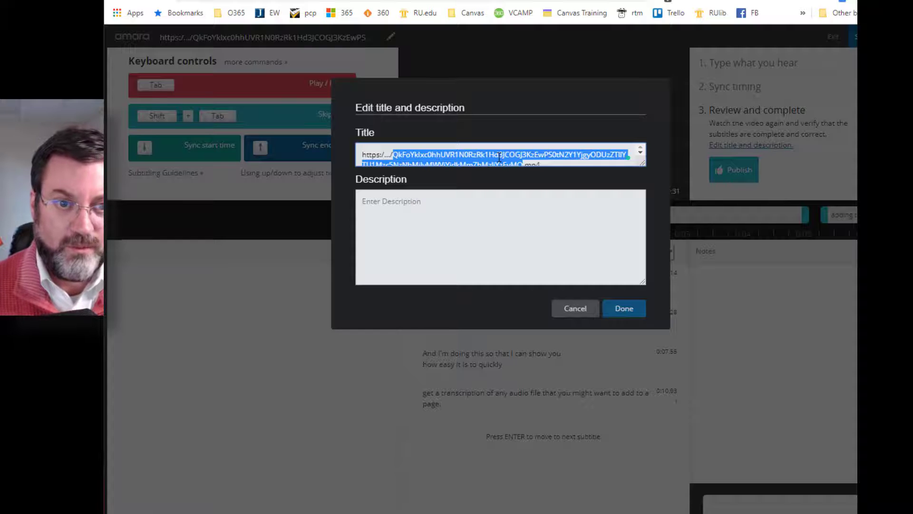
pyautogui.tripleClick(499, 154)
pyautogui.write('Audio Comment CC')
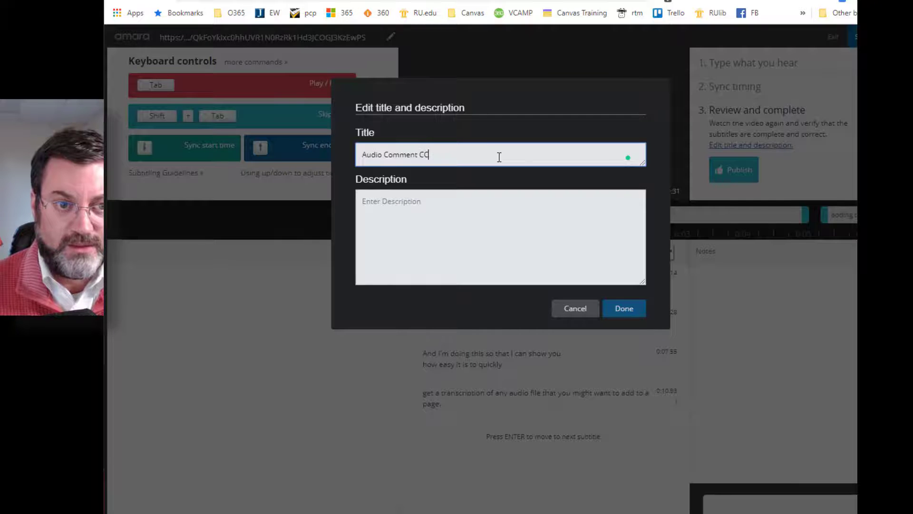
pyautogui.click(473, 219)
pyautogui.write('Test to see what happens.')
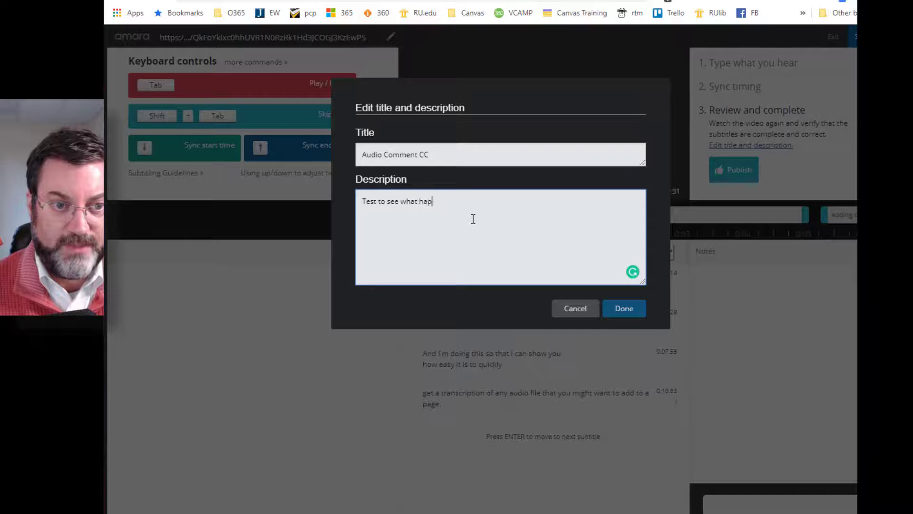
pyautogui.click(639, 312)
# Step: Publish the finished English subtitles and download them in SRT format
pyautogui.click(743, 177)
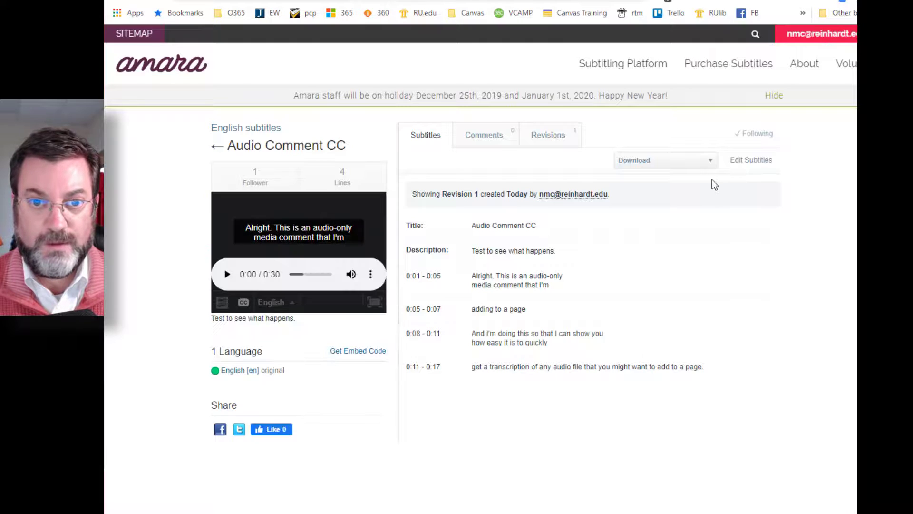
pyautogui.click(708, 164)
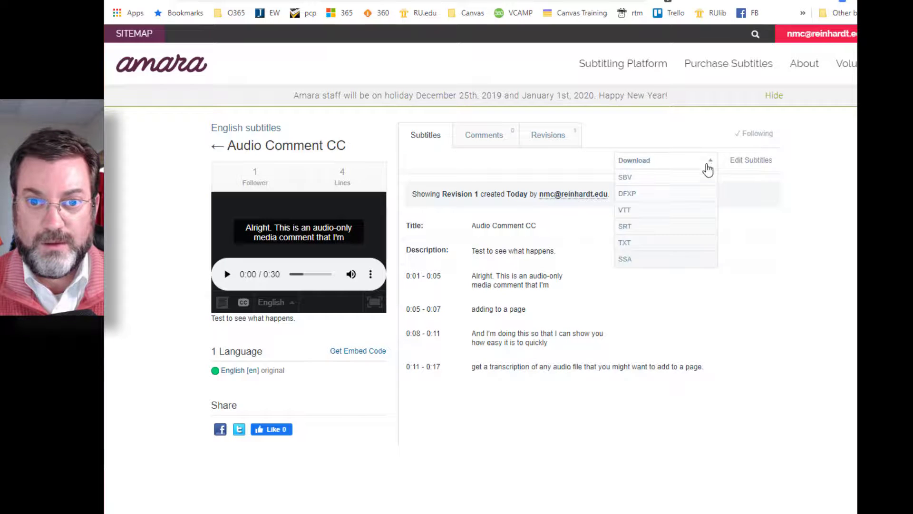
pyautogui.click(647, 227)
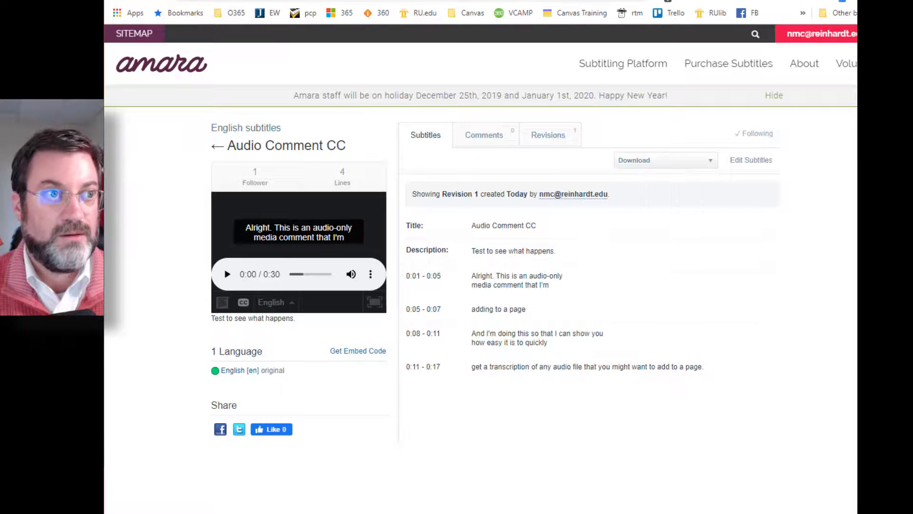
# Step: Switch back to Canvas, choose English as the subtitle language and upload Audio Comment CC.en.srt for the media comment
pyautogui.hotkey('ctrl', 'Tab')
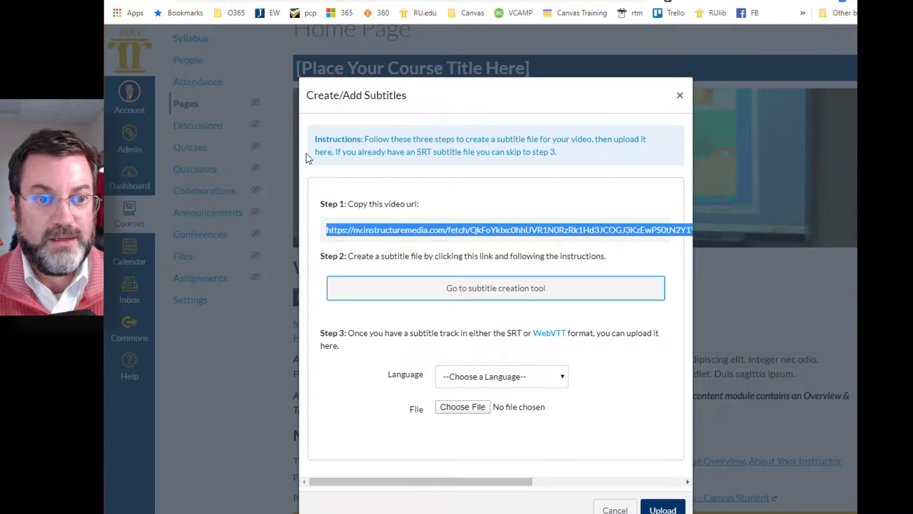
pyautogui.click(515, 378)
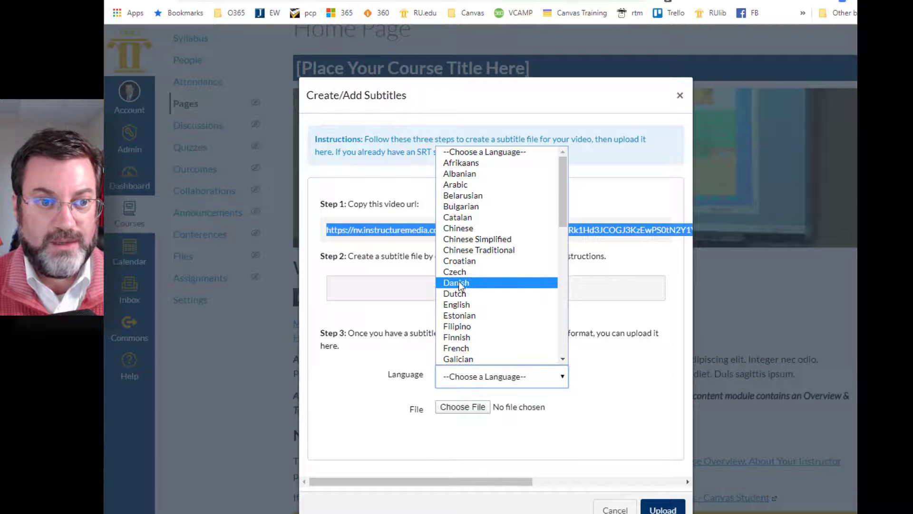
pyautogui.click(460, 305)
pyautogui.click(466, 405)
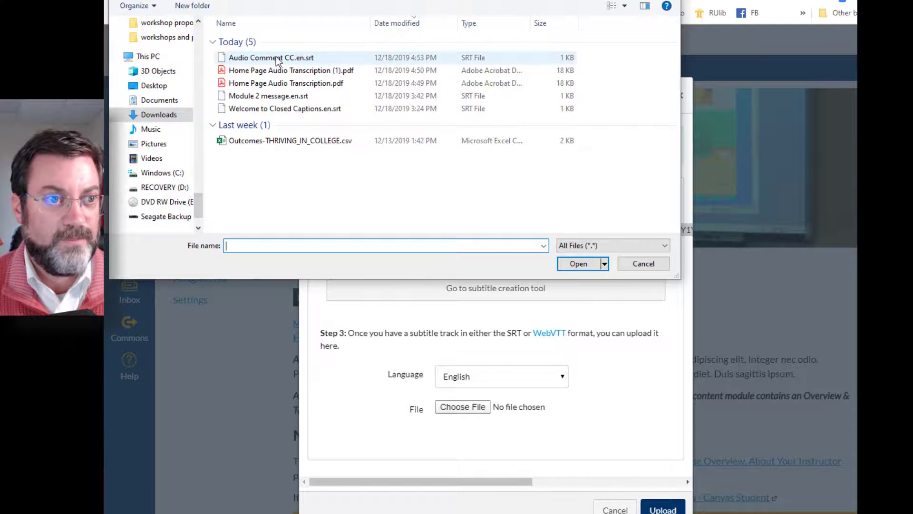
pyautogui.click(278, 58)
pyautogui.click(577, 264)
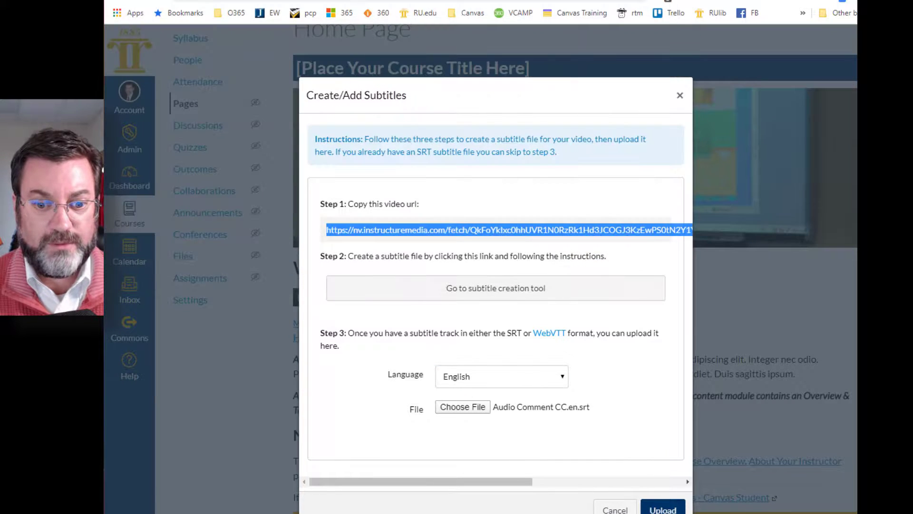
pyautogui.click(665, 508)
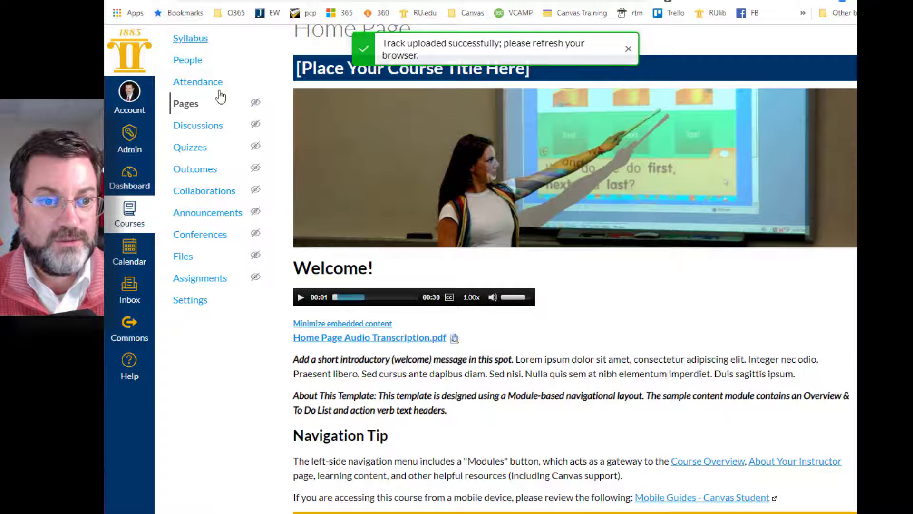
# Step: Refresh the Home Page, play the welcome audio comment with its captions turned on, and pause it at about 0:15
pyautogui.press('F5')
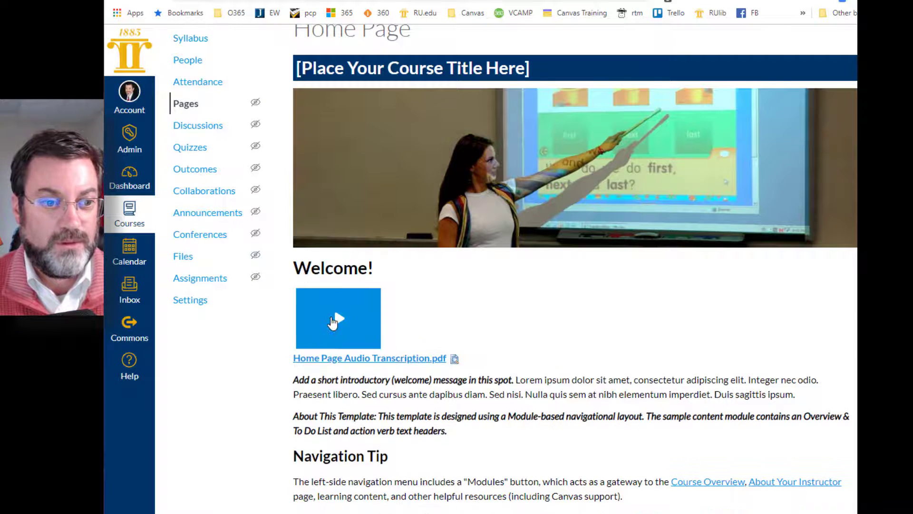
pyautogui.click(337, 317)
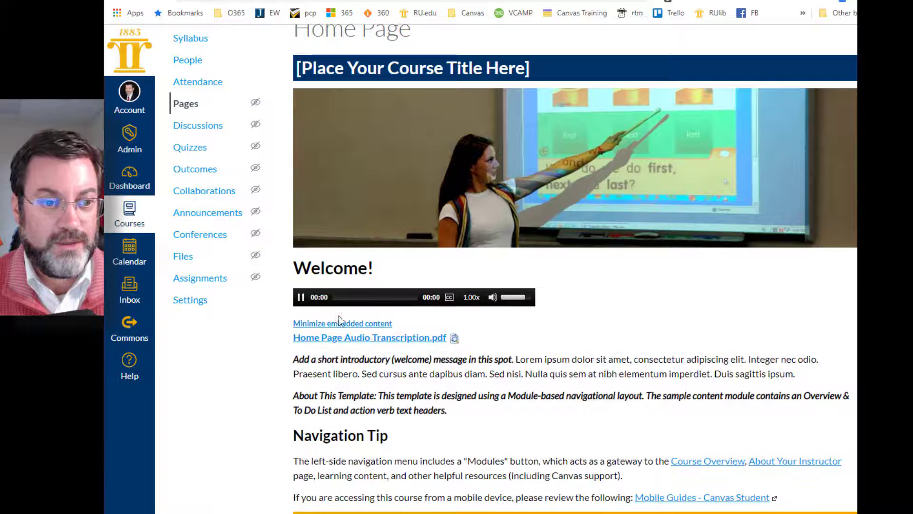
pyautogui.click(450, 296)
pyautogui.click(449, 264)
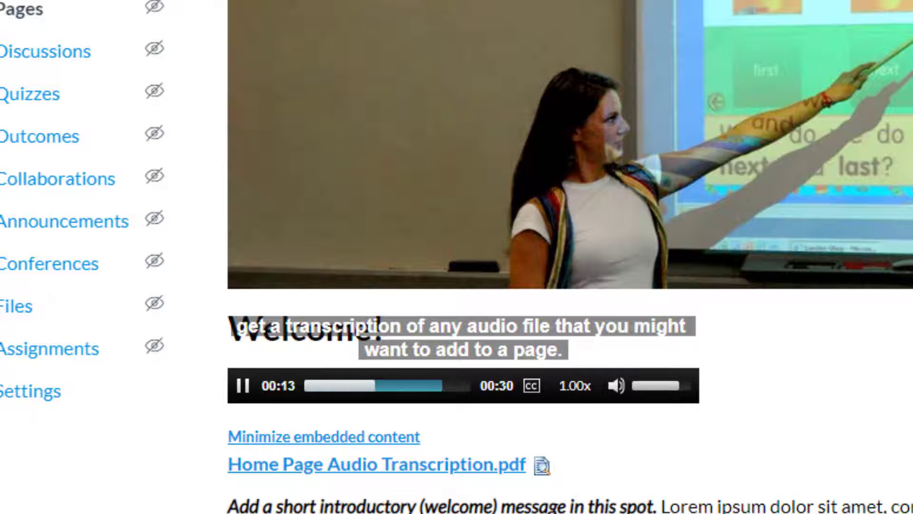
pyautogui.click(243, 385)
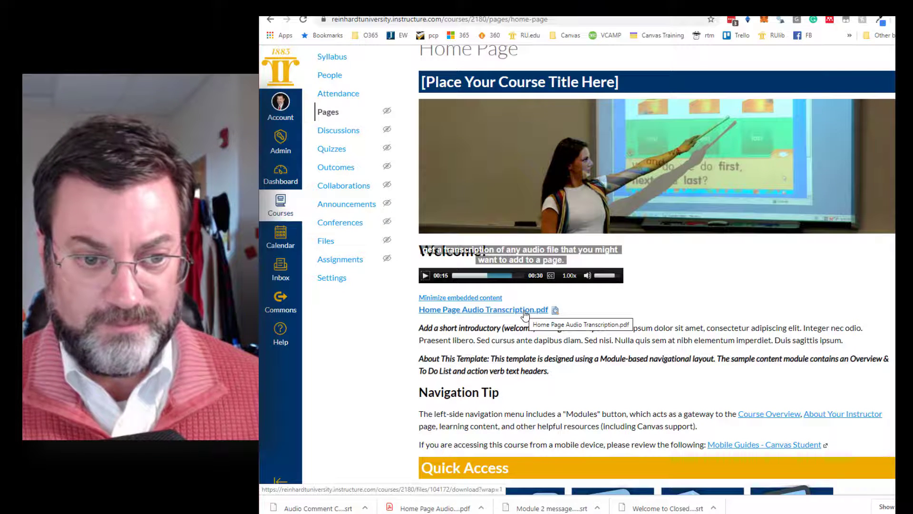
# Step: Open the inline preview of Home Page Audio Transcription.pdf and examine the transcript text below the audio player
pyautogui.click(555, 310)
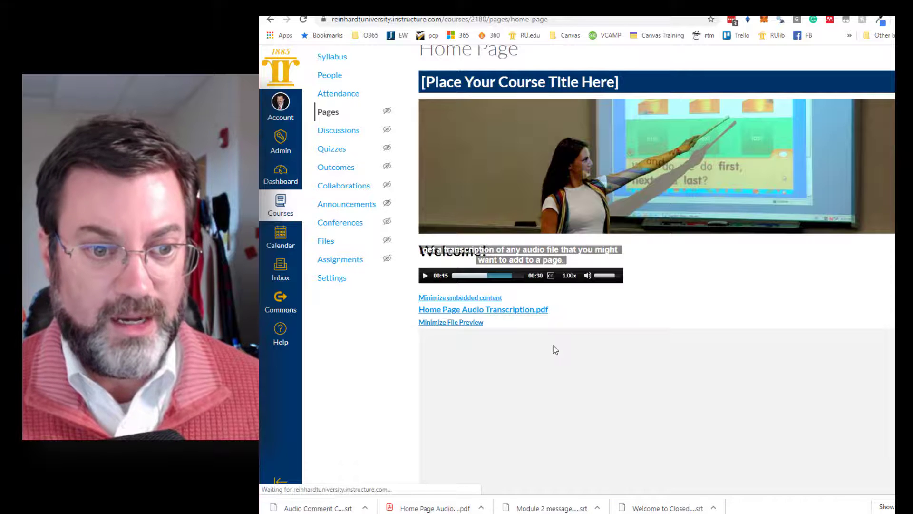
pyautogui.scroll(-5, 553, 345)
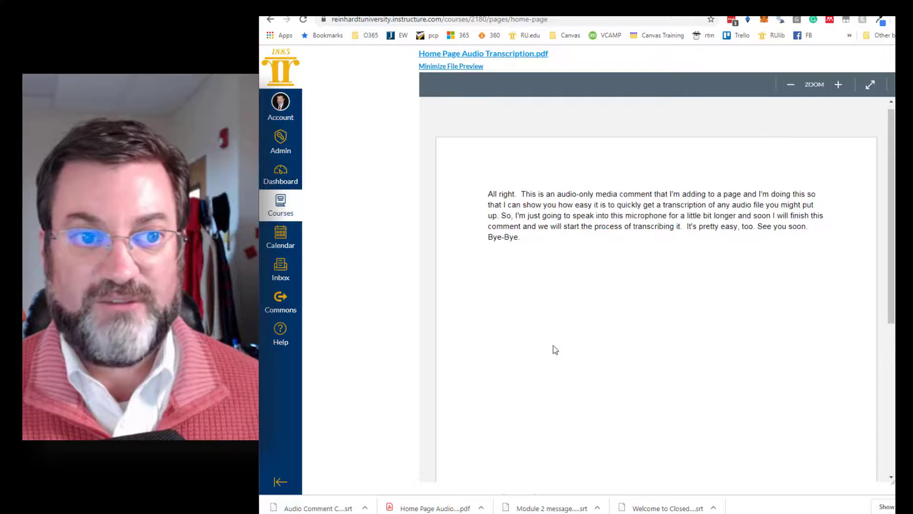
pyautogui.scroll(4, 585, 308)
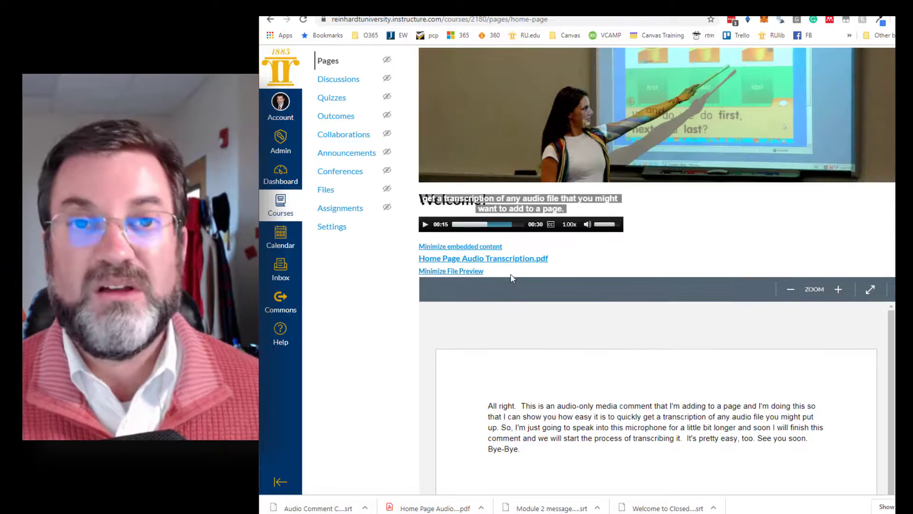